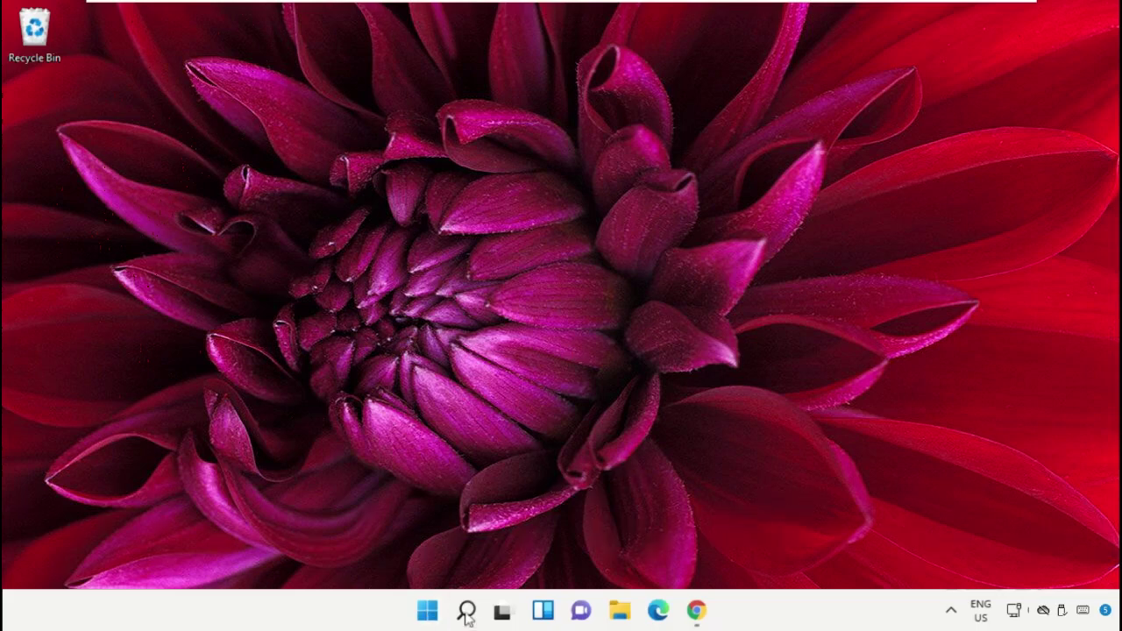
- Launch Task Manager from a Windows Search for 'task manager', move it upper left, and open its File menu
click(467, 611)
click(354, 84)
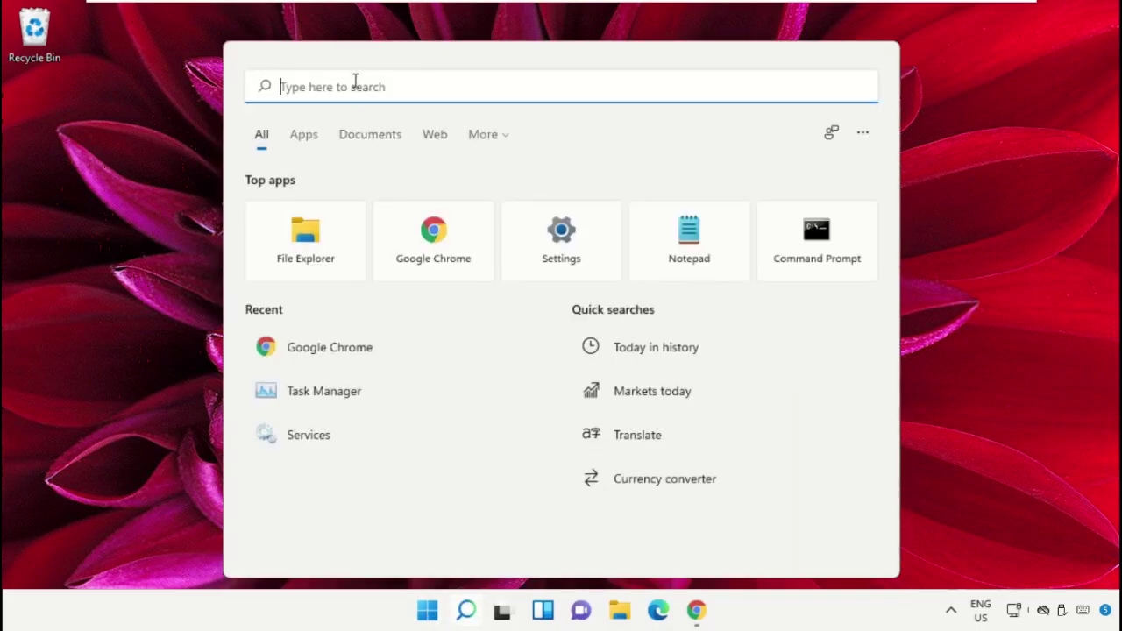
text(task mana)
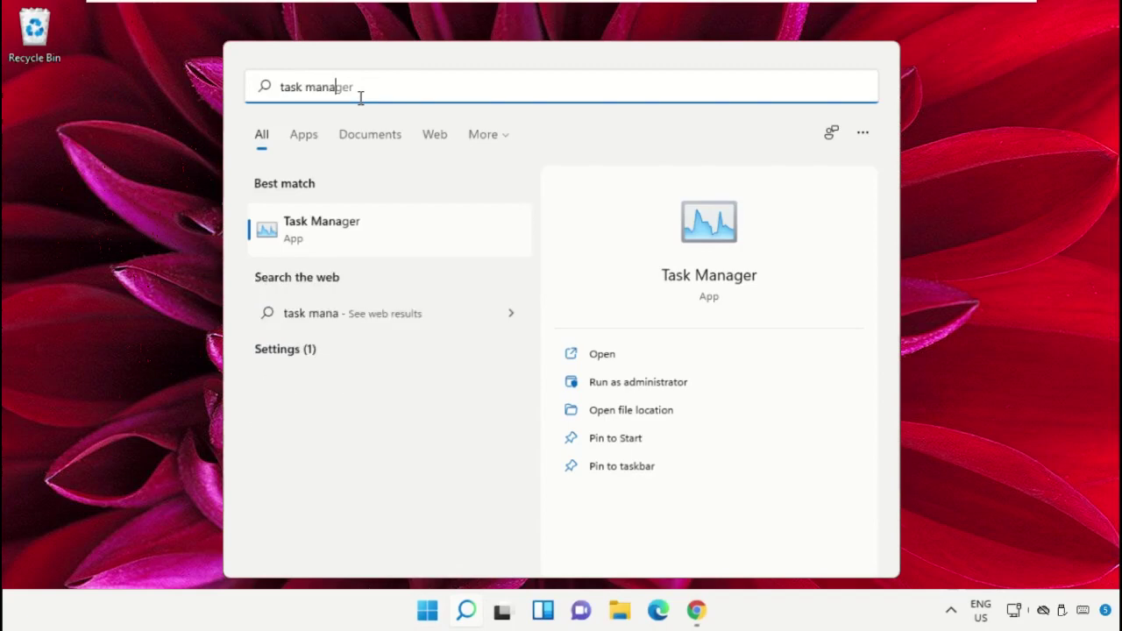
text(ger)
right_click(317, 237)
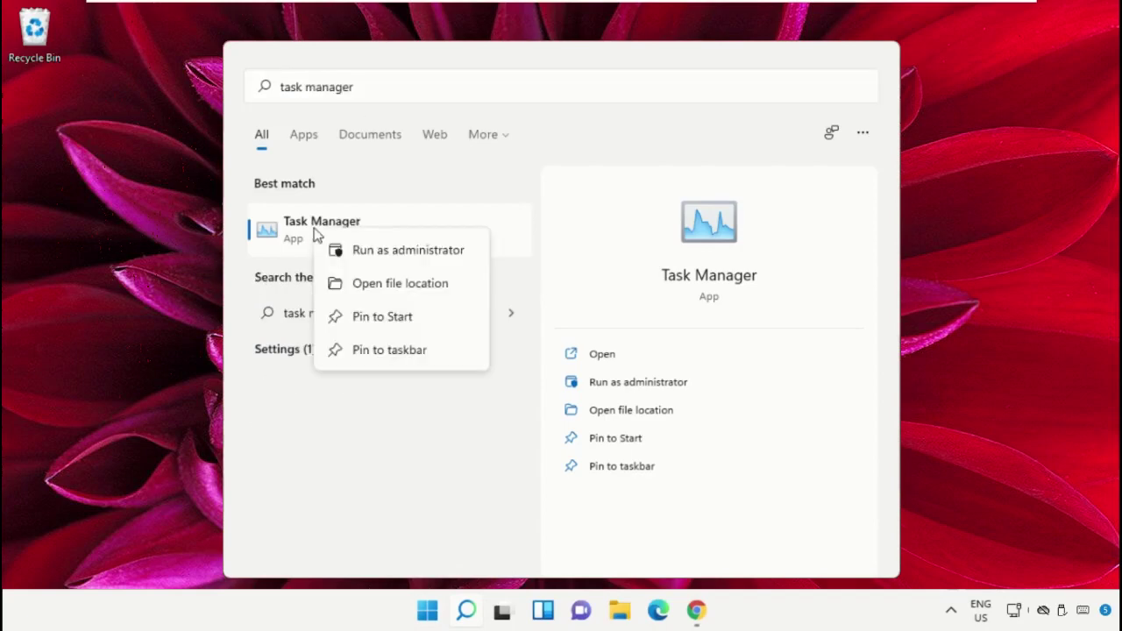
click(392, 252)
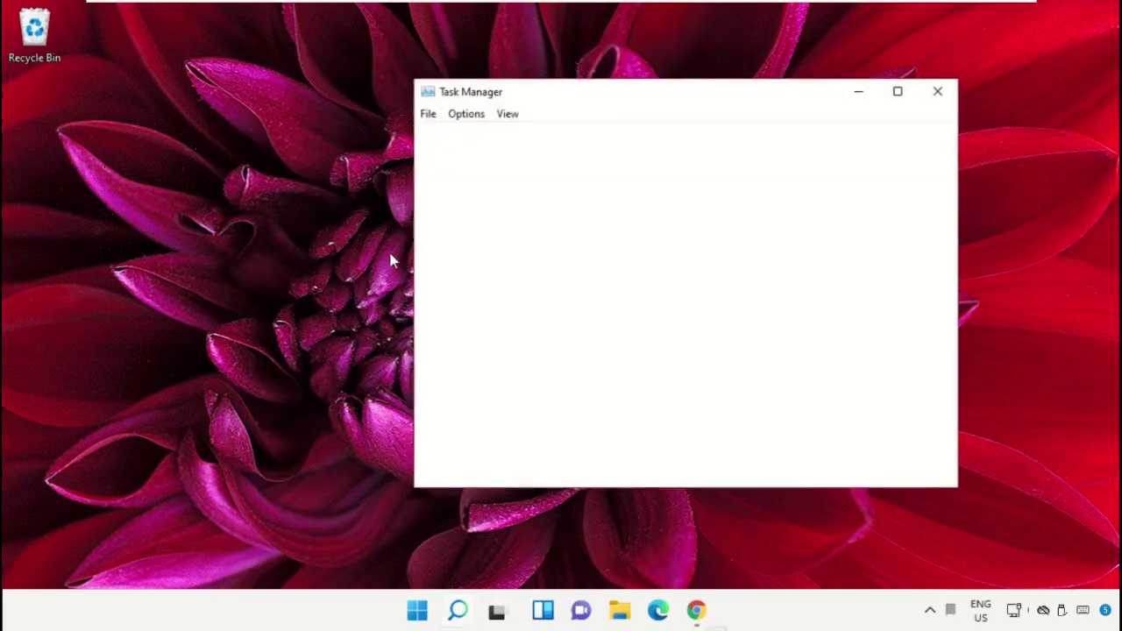
drag(572, 93, 254, 168)
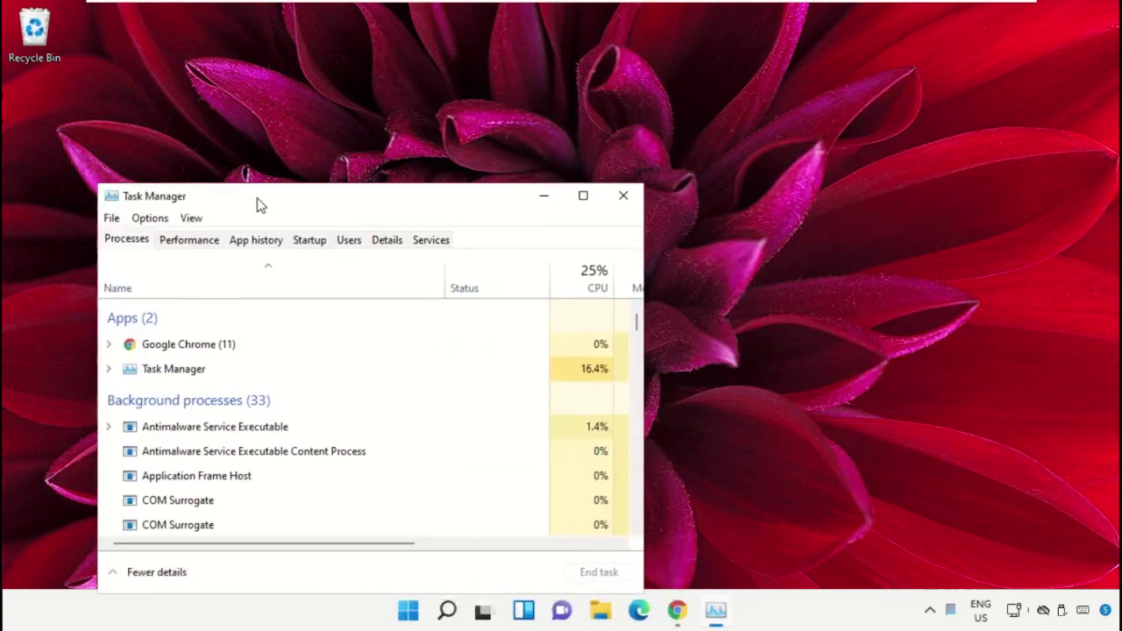
click(108, 188)
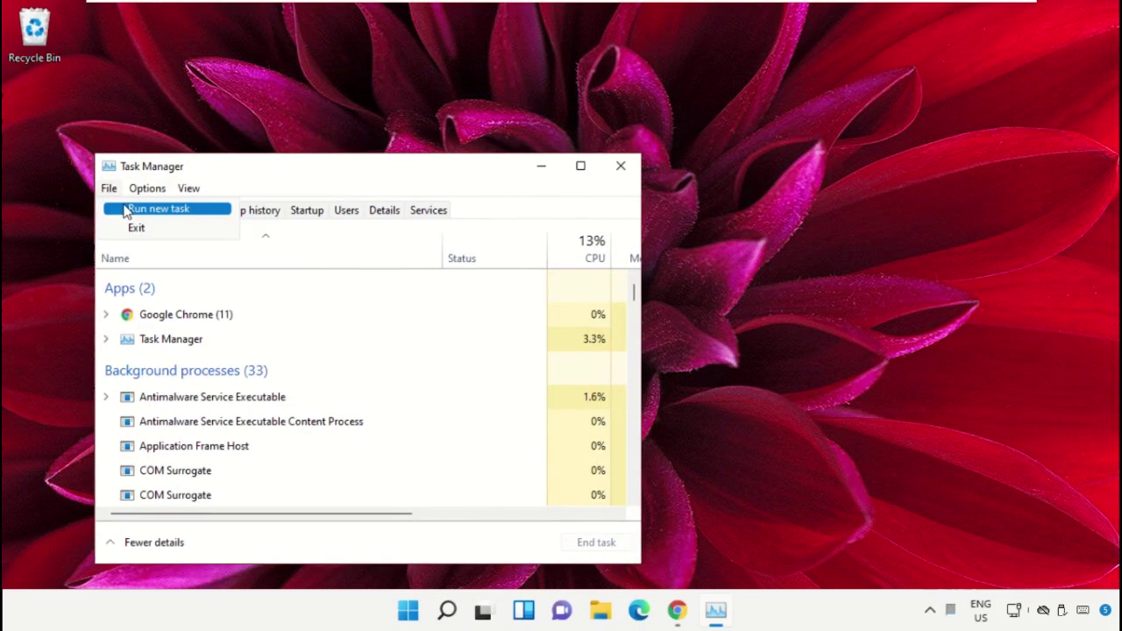
- Start a new task and browse through Local Disk (C:) into the Windows folder
click(125, 210)
drag(232, 212, 784, 171)
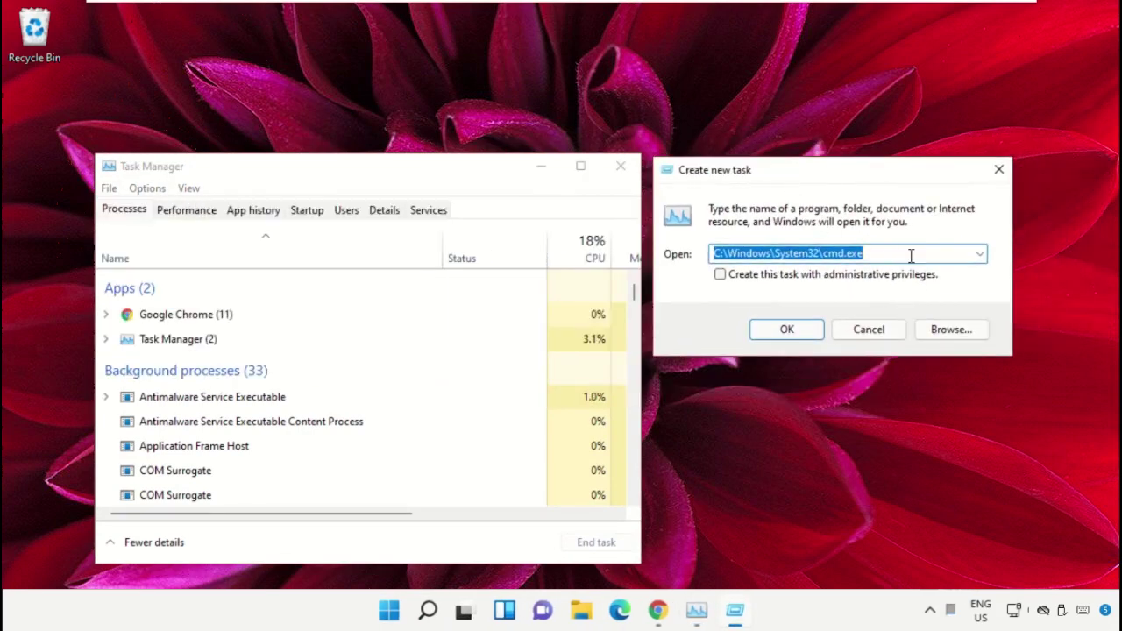
click(943, 336)
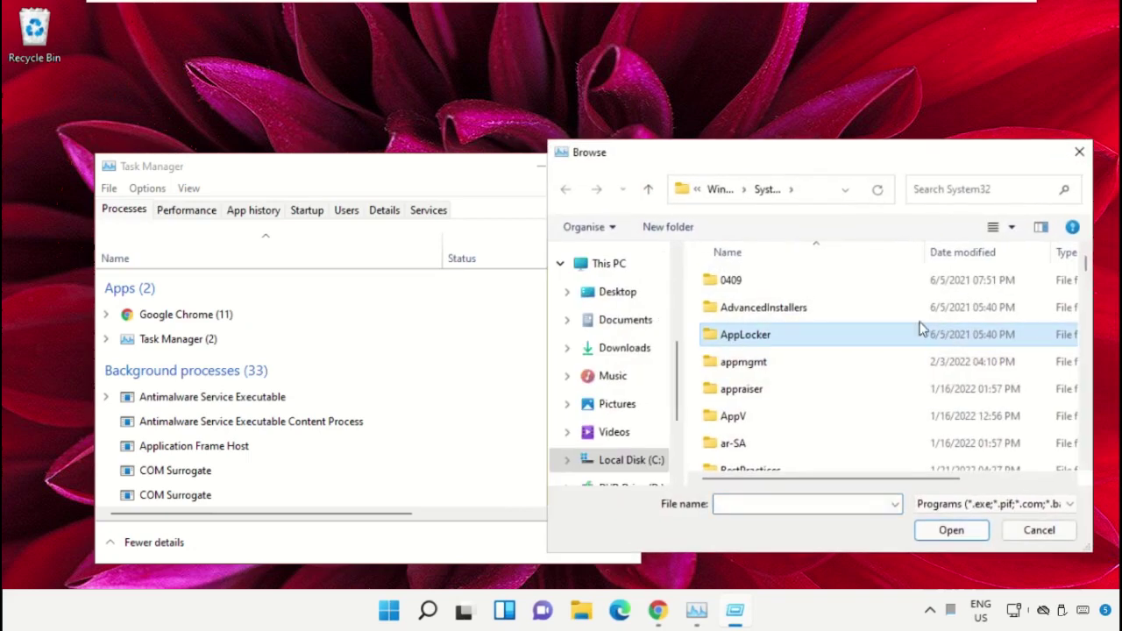
click(605, 263)
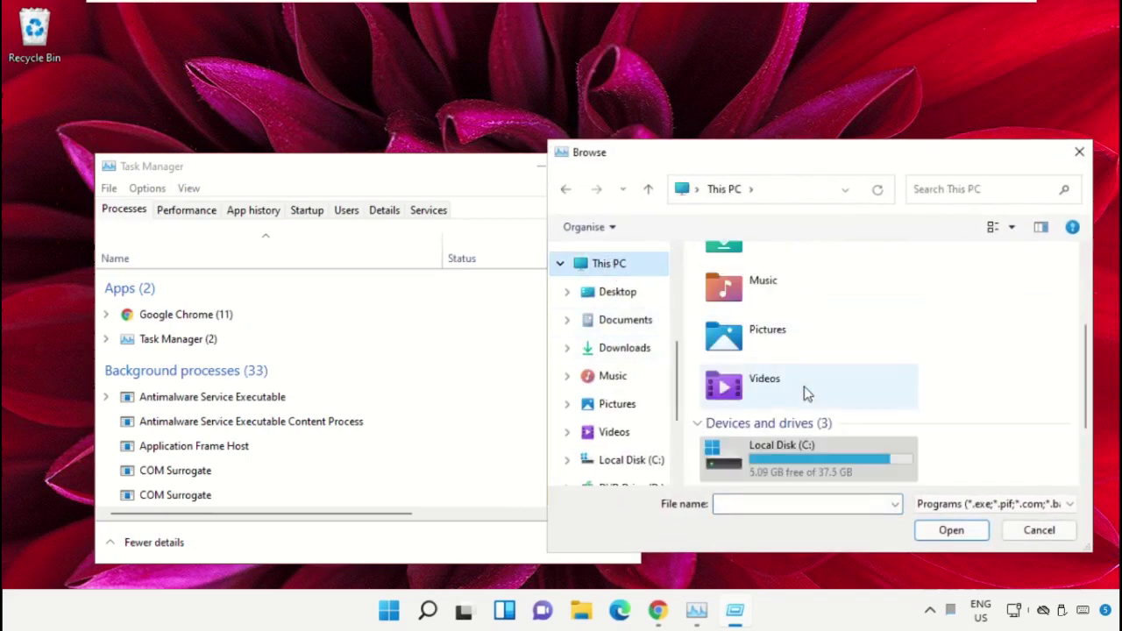
click(797, 390)
double_click(813, 452)
scroll(797, 370, down, 2)
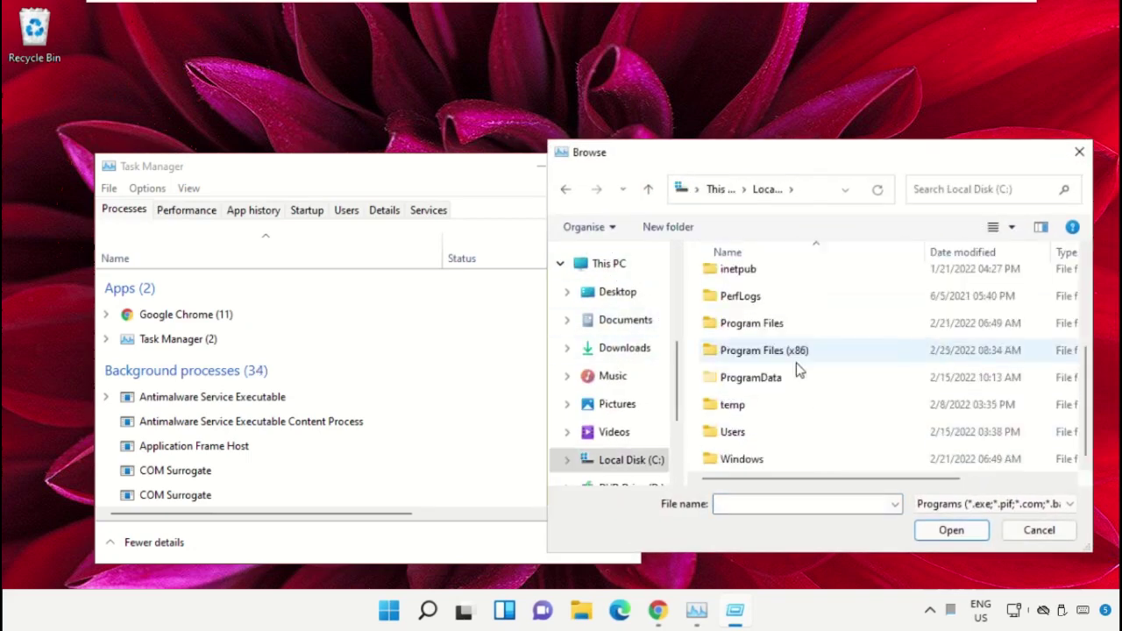
double_click(757, 459)
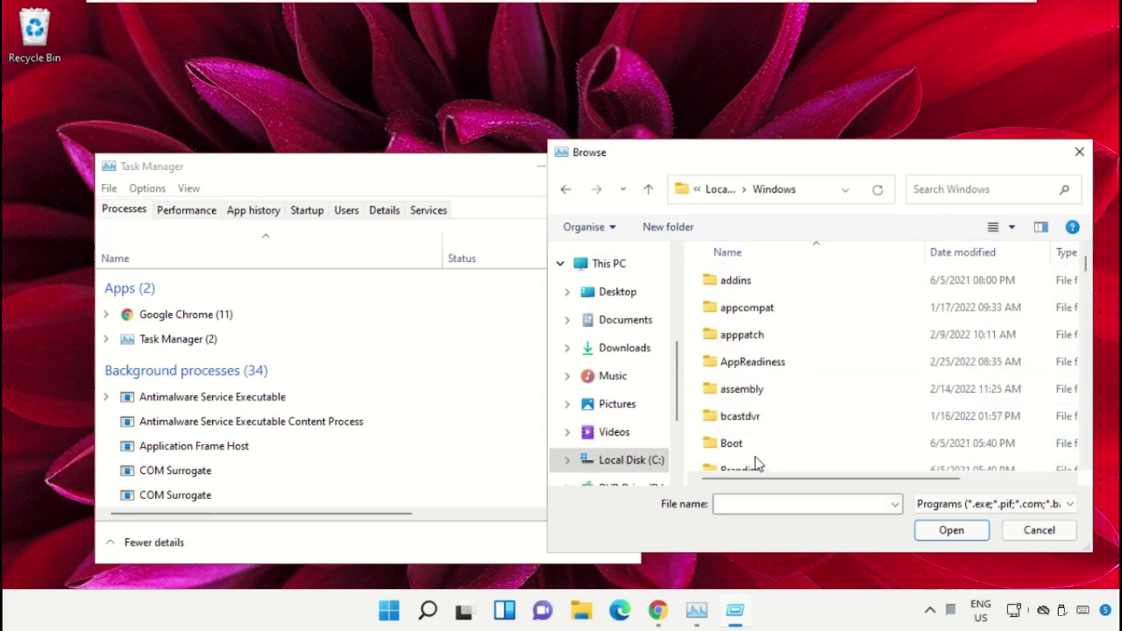
- Choose C:\Windows\System32\cmd.exe as the program for the new task
text(system)
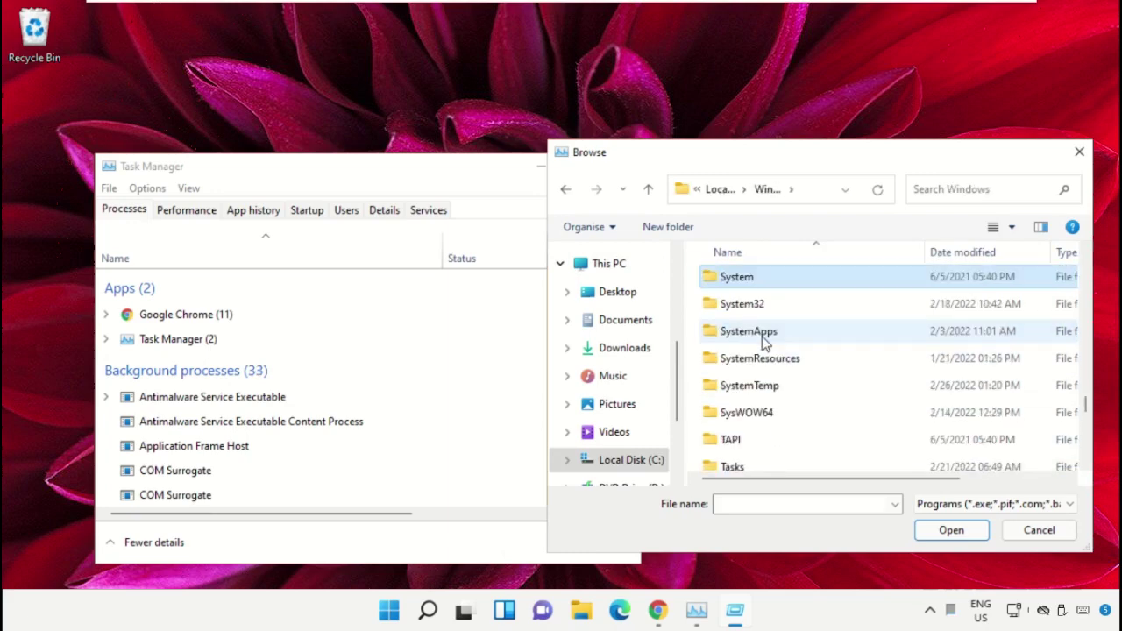
double_click(747, 306)
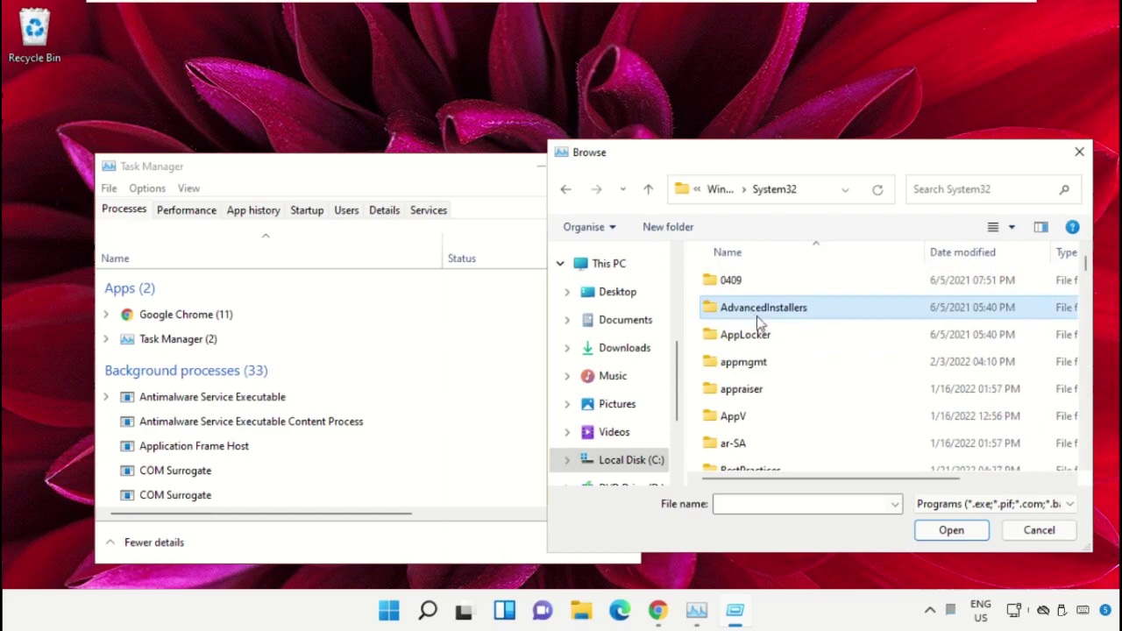
scroll(758, 322, down, 5)
click(771, 351)
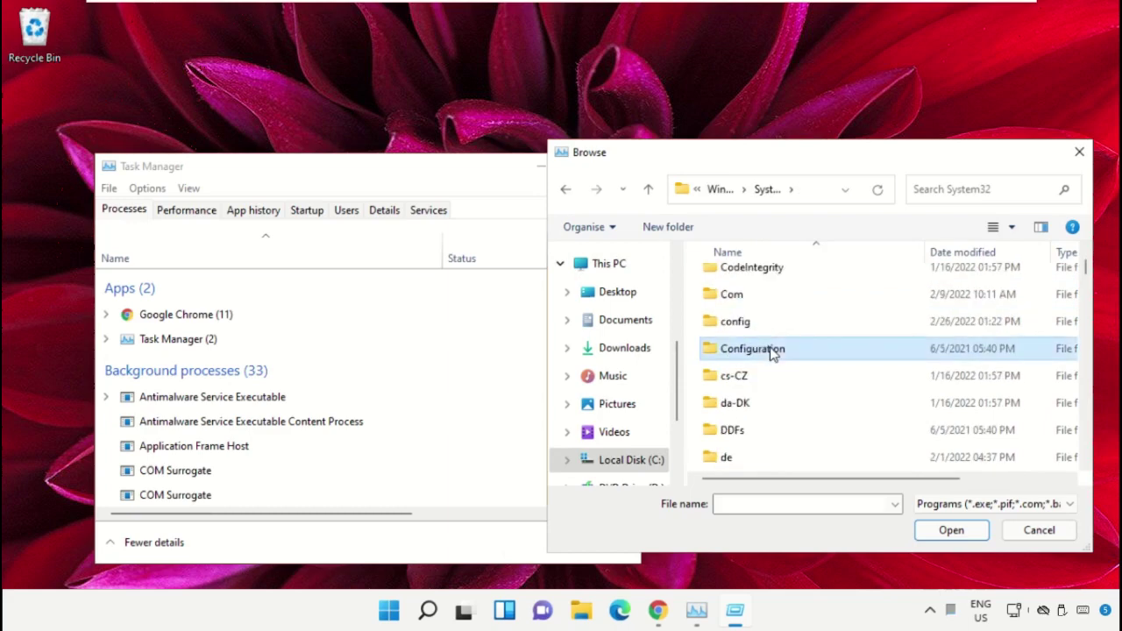
key(Down)
key(Down)
key(Down)
key(Down)
key(Down)
key(Down)
key(Down)
key(Down)
key(Down)
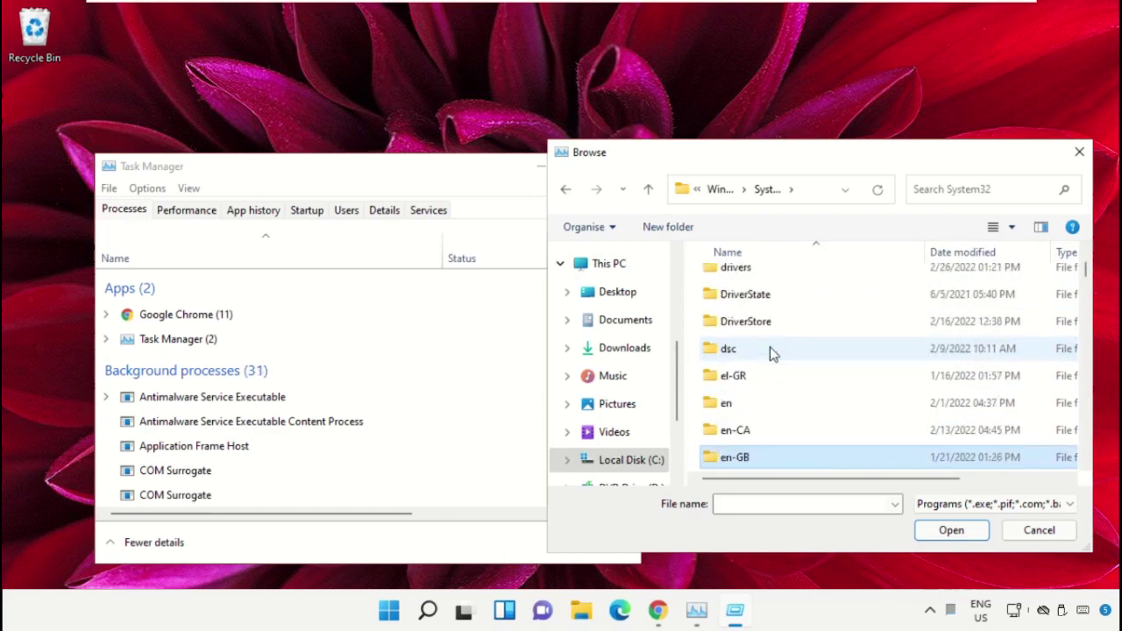
key(Down)
key(Down)
key(Down)
key(Down)
key(Down)
key(Down)
key(Down)
key(Down)
key(Down)
key(Down)
key(Down)
key(Down)
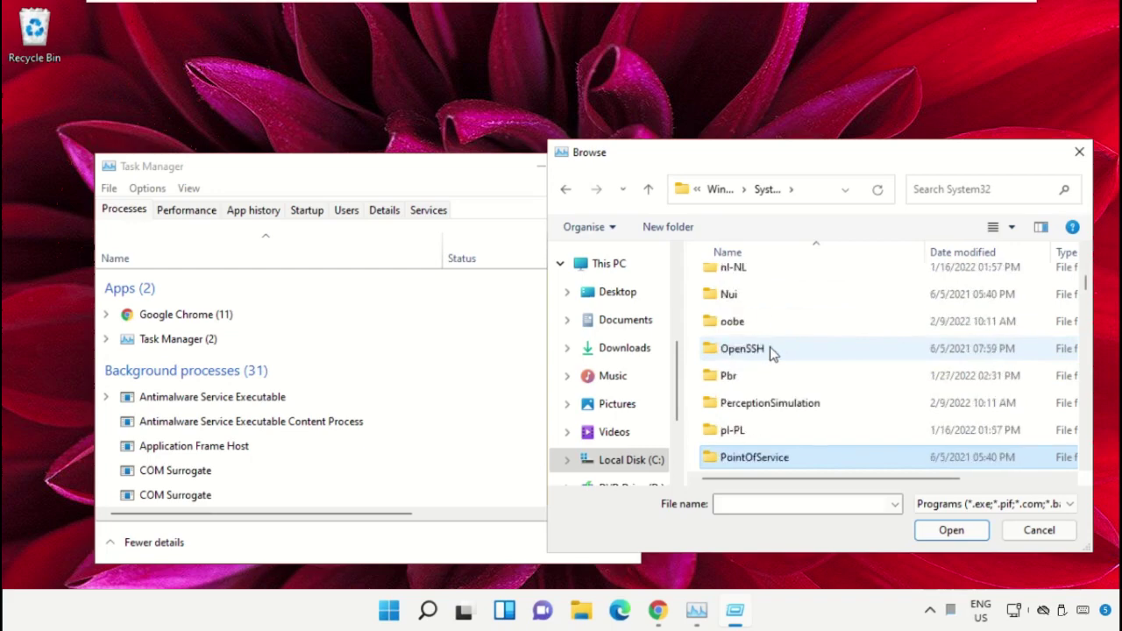
key(Down)
key(Down)
key(Down)
key(Down)
key(Down)
key(Down)
text(cmd)
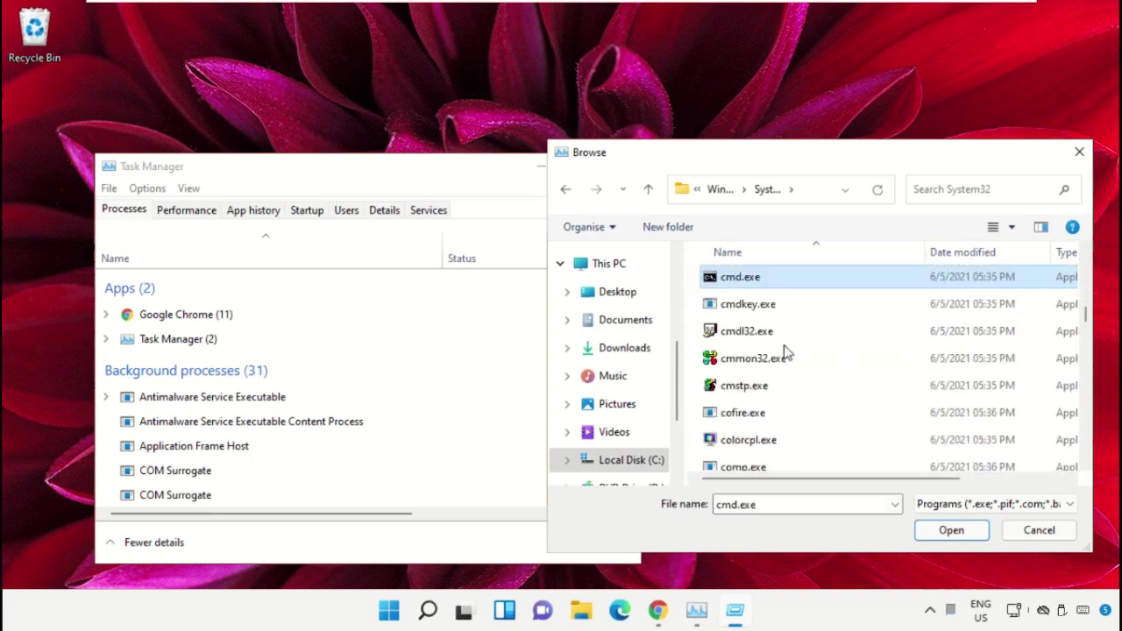
click(933, 532)
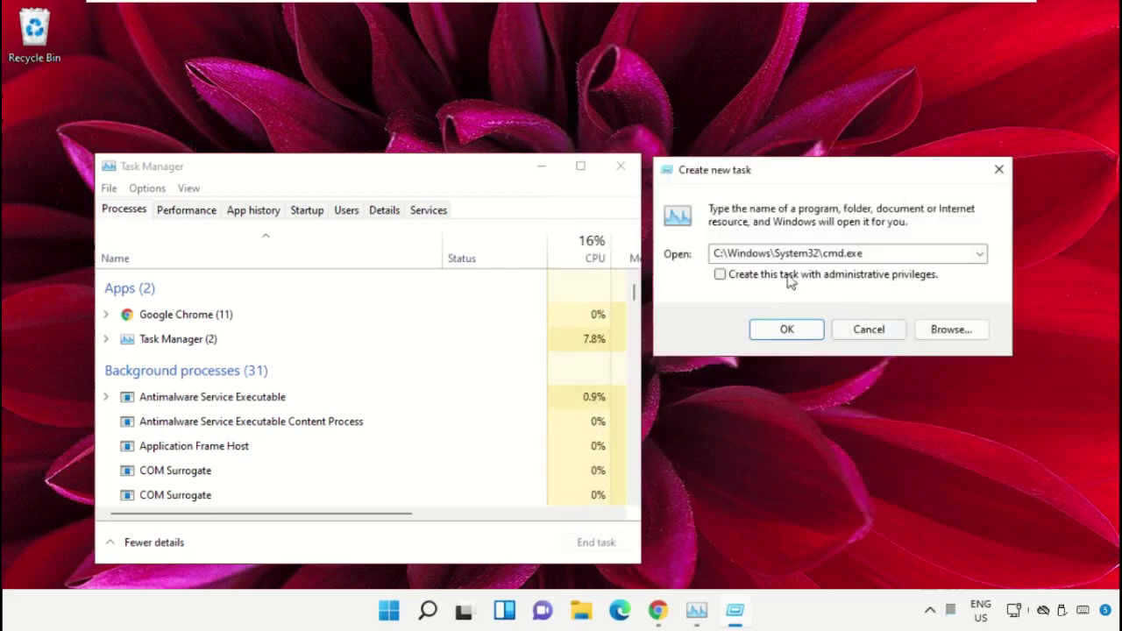
- Launch cmd.exe as administrator, minimize Task Manager, and shrink and centre the console window
click(720, 275)
click(799, 330)
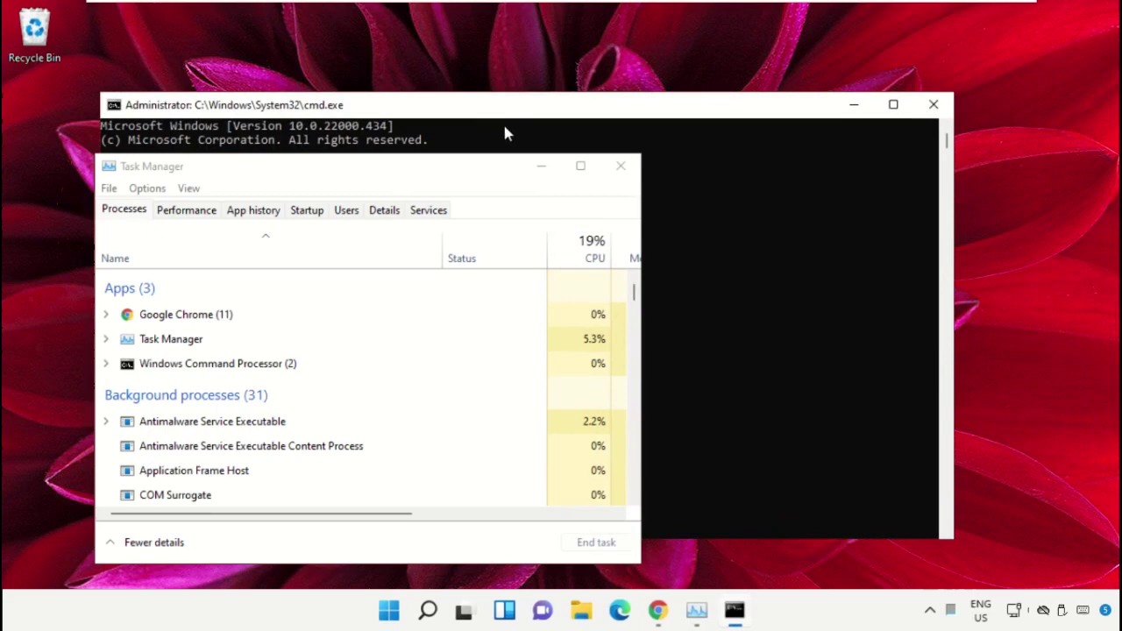
click(548, 174)
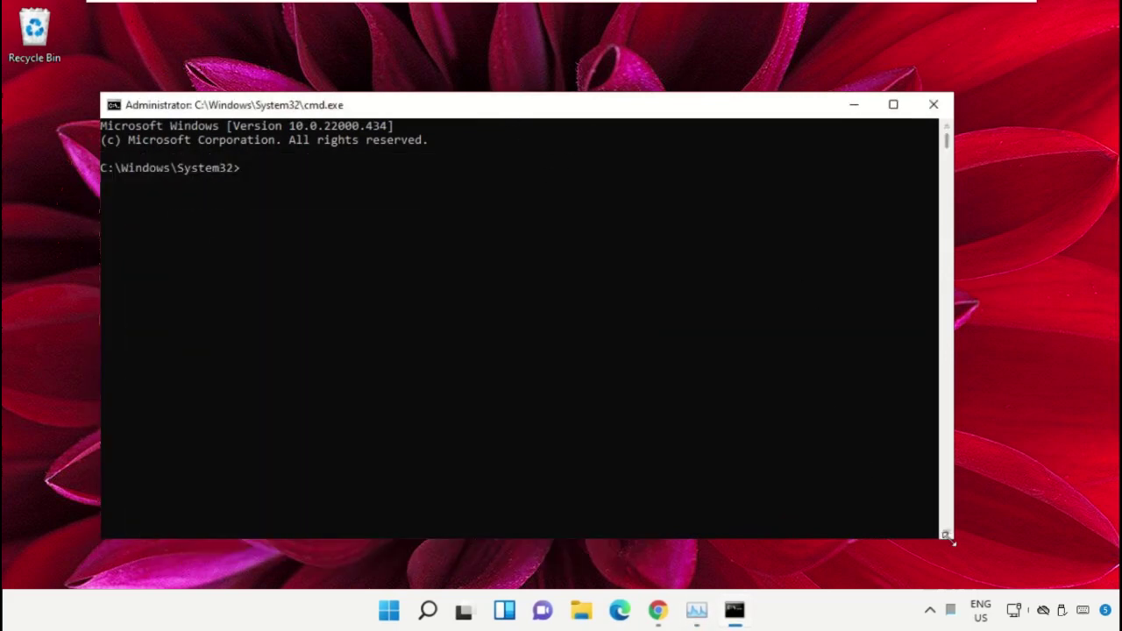
mouse_move(950, 538)
mouse_down()
mouse_move(700, 436)
mouse_move(765, 439)
mouse_up()
drag(438, 117, 553, 237)
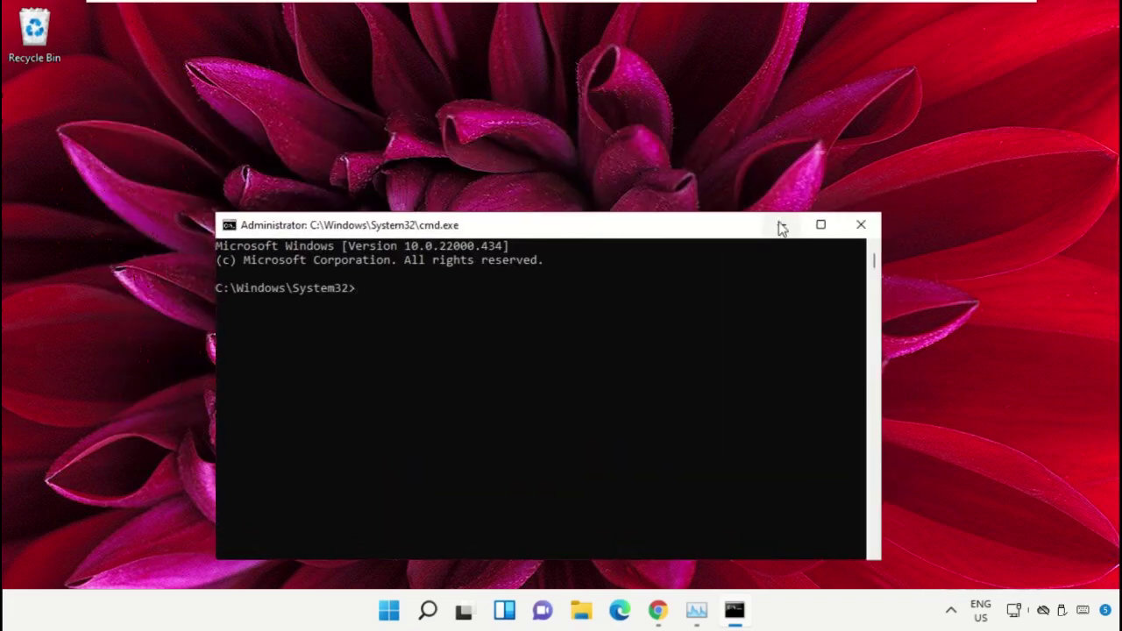
- In Chrome, search for hows.tech windows commands and open the Important Windows Commands article
click(659, 611)
click(380, 324)
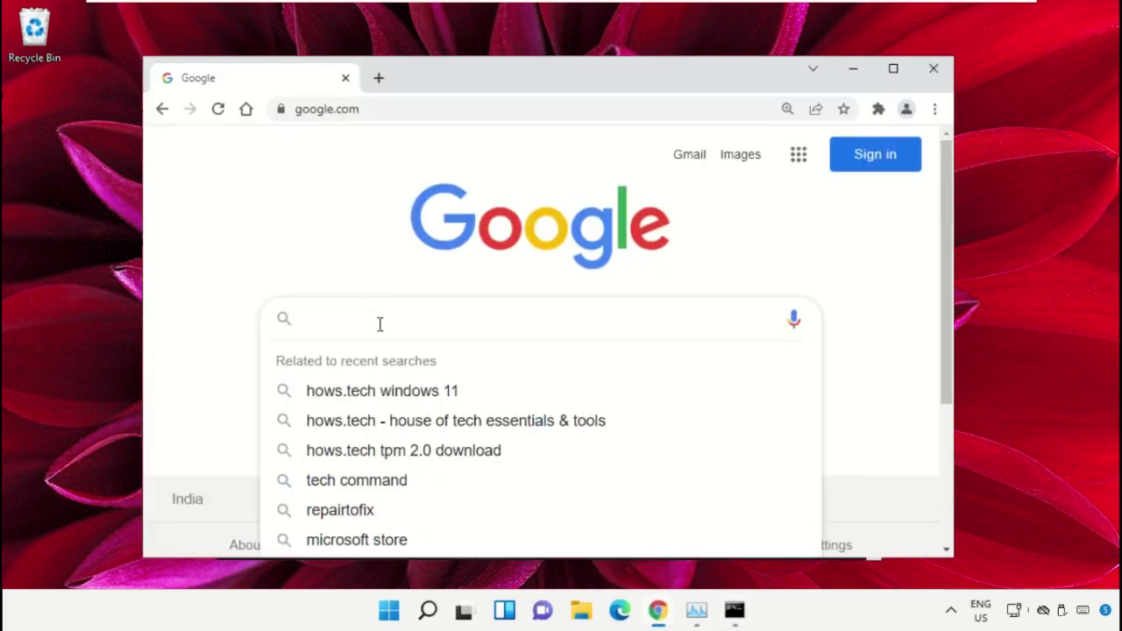
text(hows)
key(Down)
key(Return)
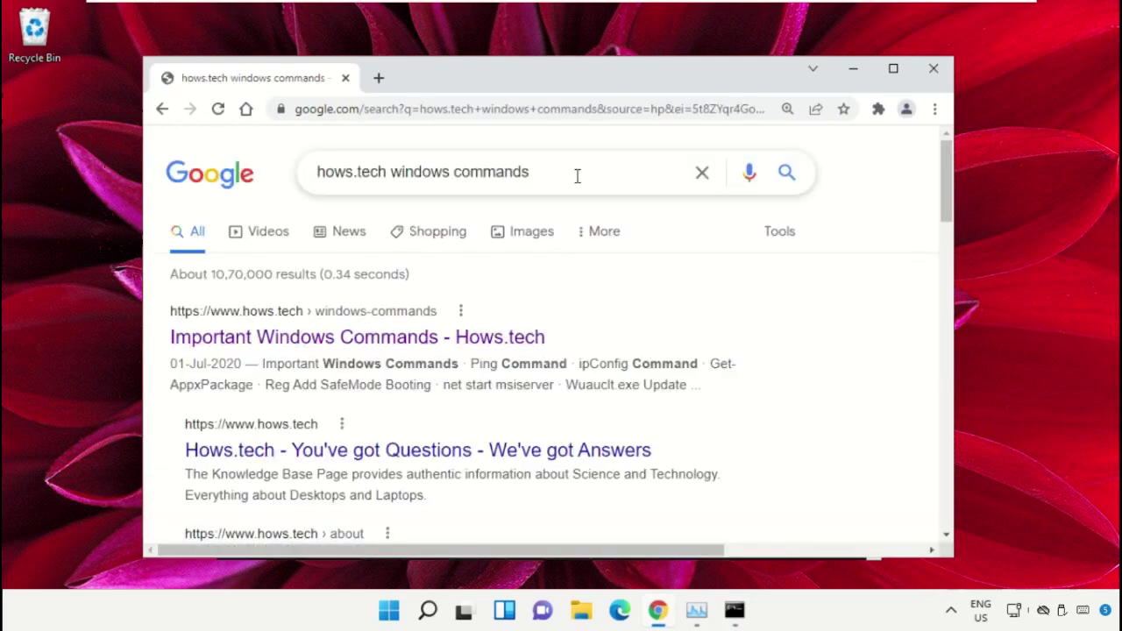
click(421, 342)
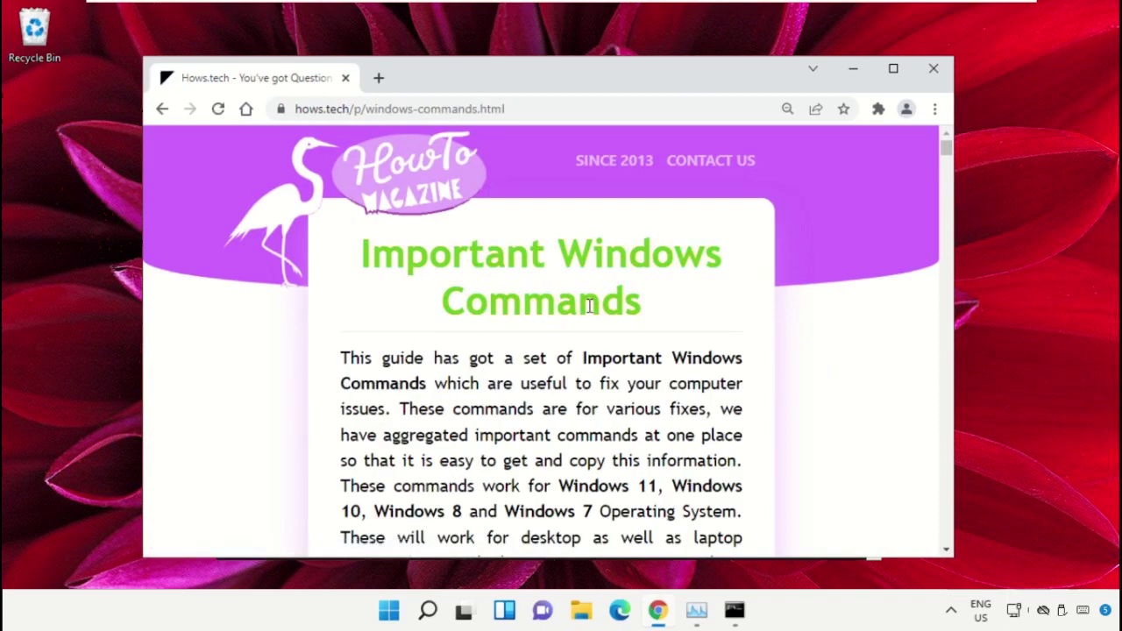
- Scroll the article down to Command 11, sfc /scannow
scroll(701, 315, down, 2)
scroll(701, 315, down, 4)
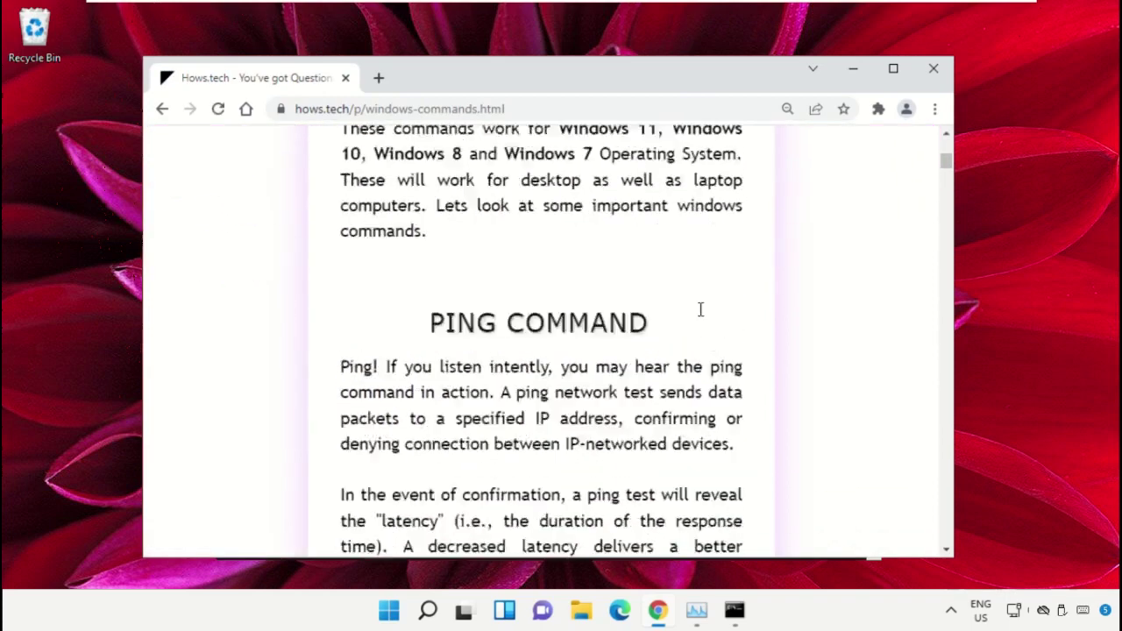
scroll(701, 315, down, 4)
scroll(701, 315, down, 4)
scroll(701, 316, down, 4)
scroll(701, 315, down, 3)
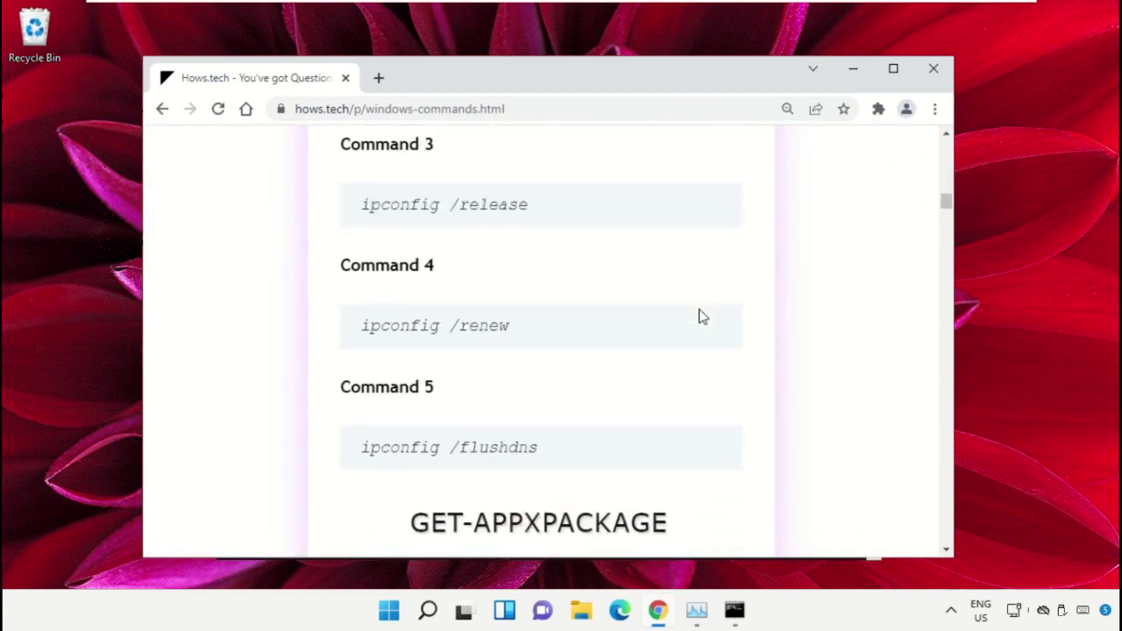
scroll(702, 315, down, 3)
scroll(701, 315, down, 4)
scroll(701, 315, down, 4)
scroll(693, 325, down, 4)
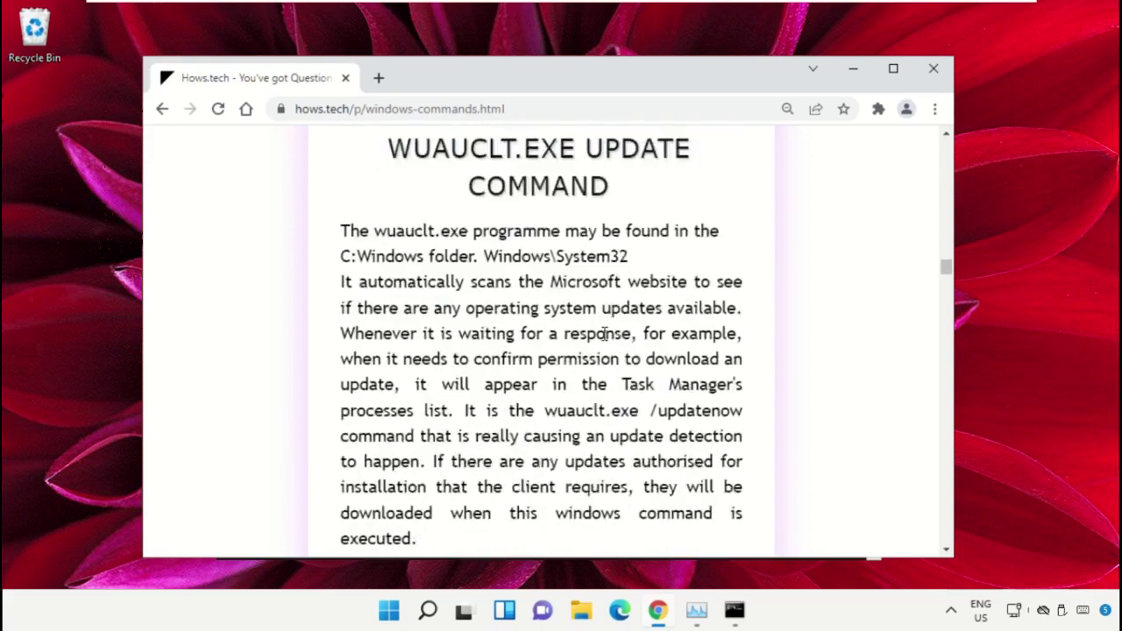
scroll(640, 331, down, 4)
scroll(555, 333, down, 2)
scroll(578, 334, down, 3)
scroll(576, 334, down, 1)
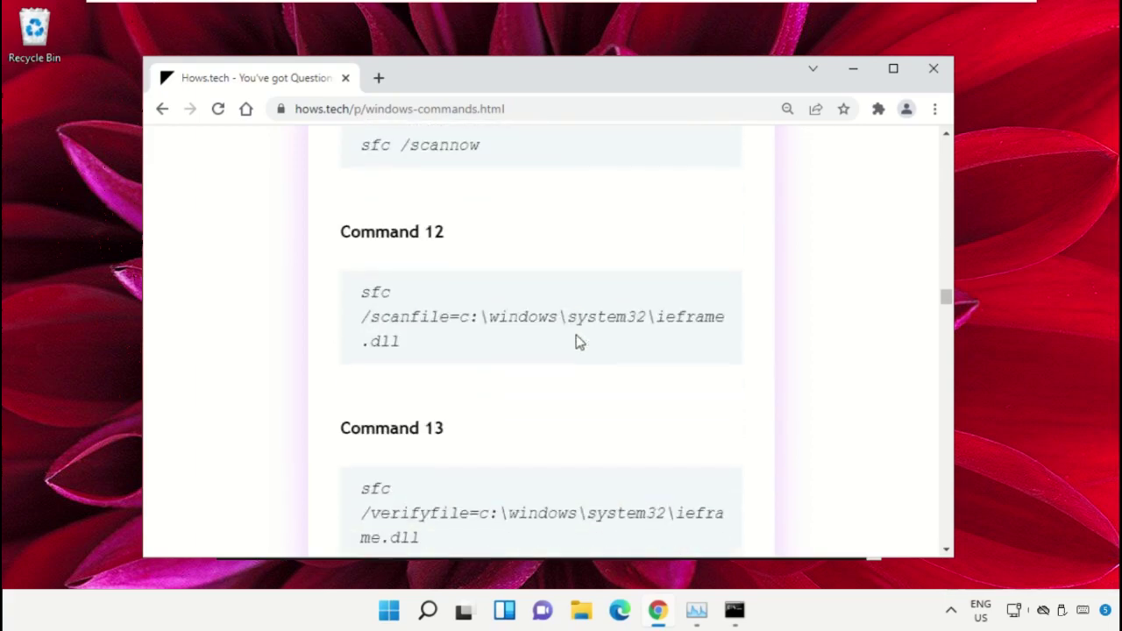
scroll(577, 338, down, 1)
scroll(578, 342, down, 1)
scroll(578, 341, up, 1)
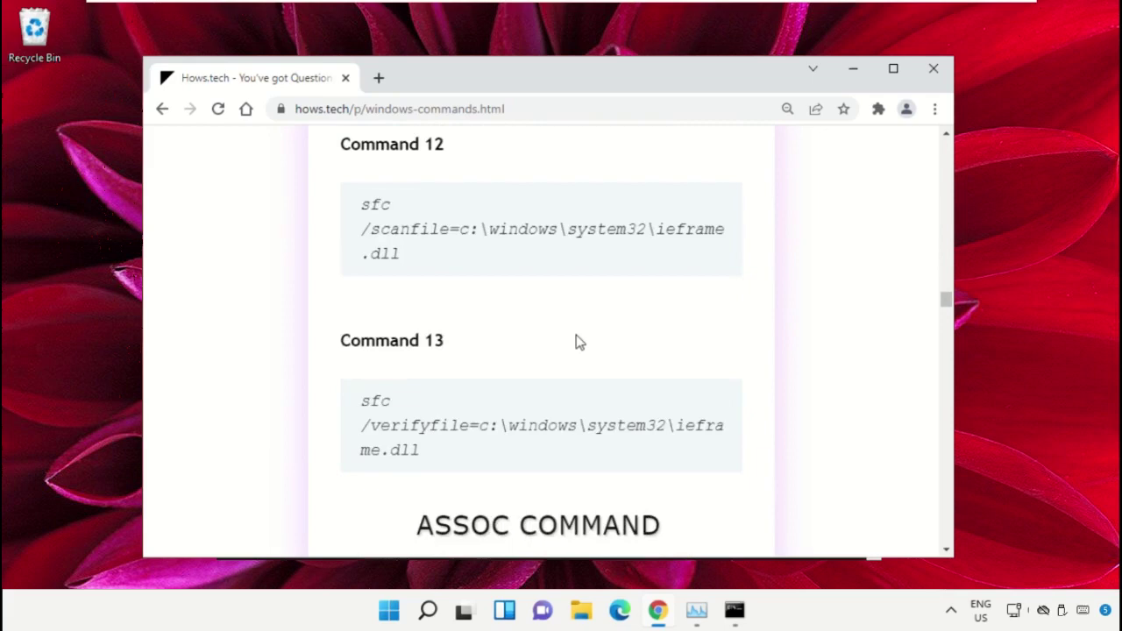
scroll(578, 342, up, 1)
scroll(578, 342, up, 1)
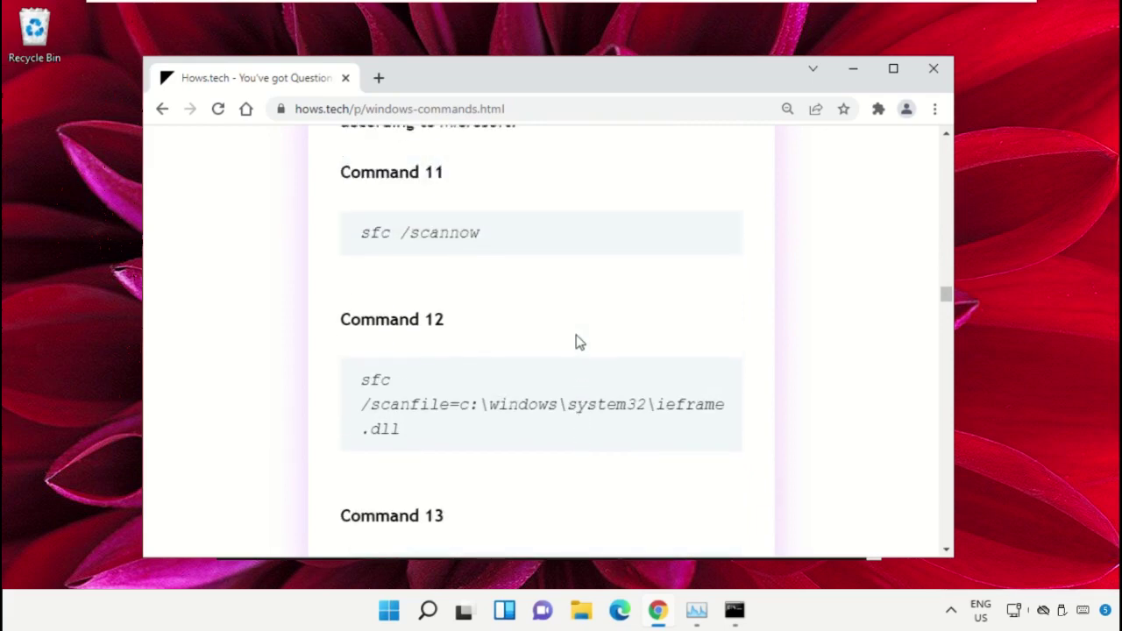
- Arrange the admin Command Prompt beside the Chrome commands page
click(735, 613)
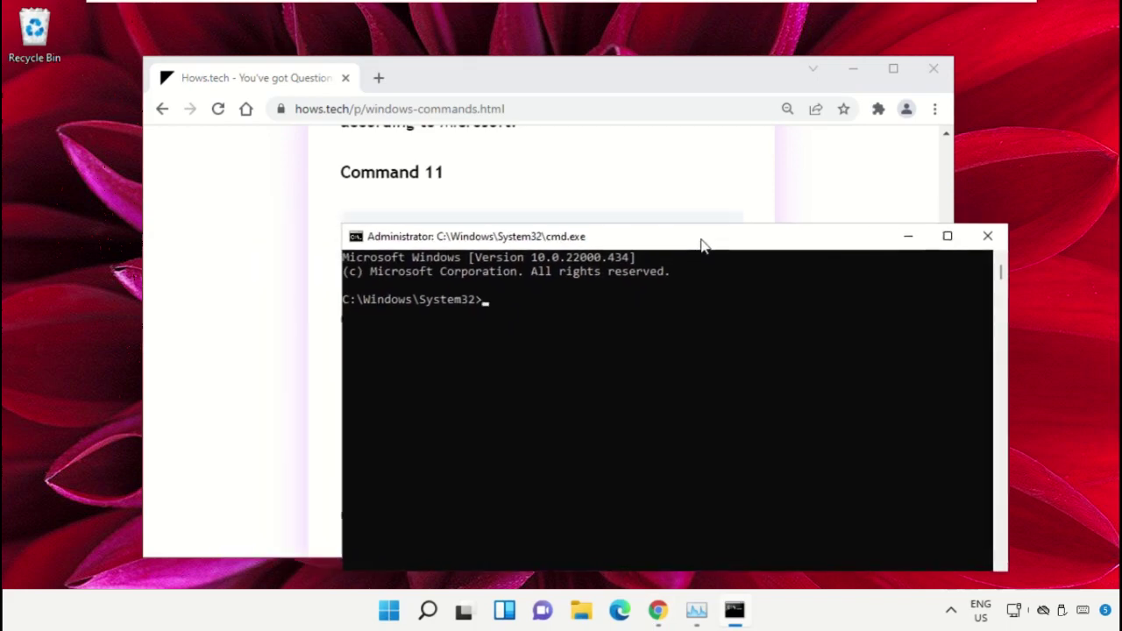
drag(578, 231, 717, 254)
drag(557, 70, 478, 95)
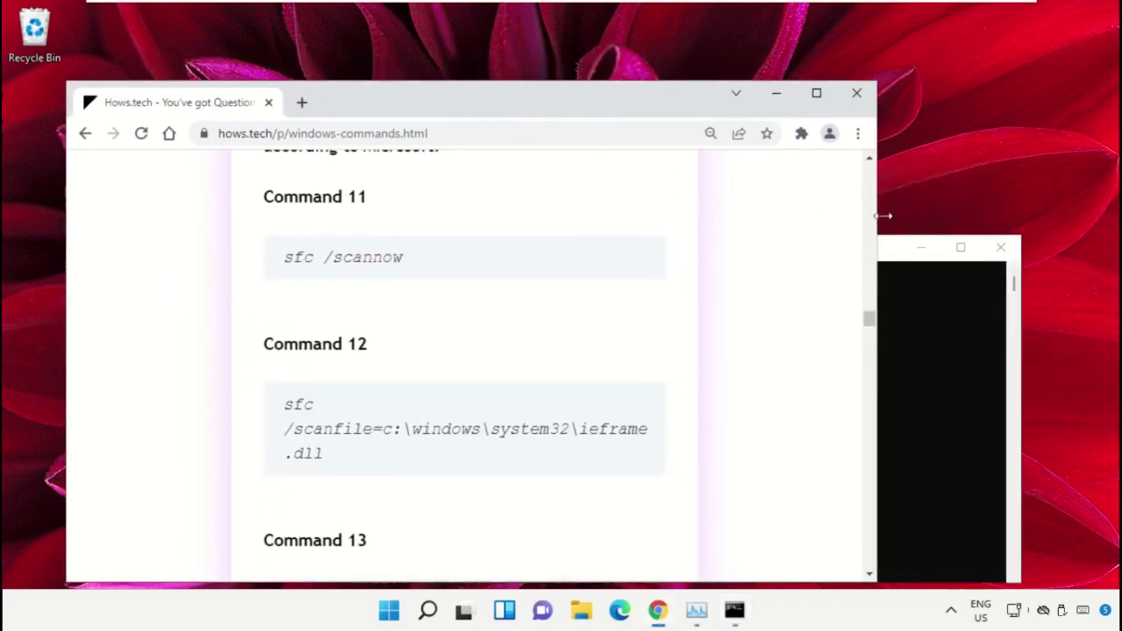
click(887, 255)
drag(728, 253, 856, 170)
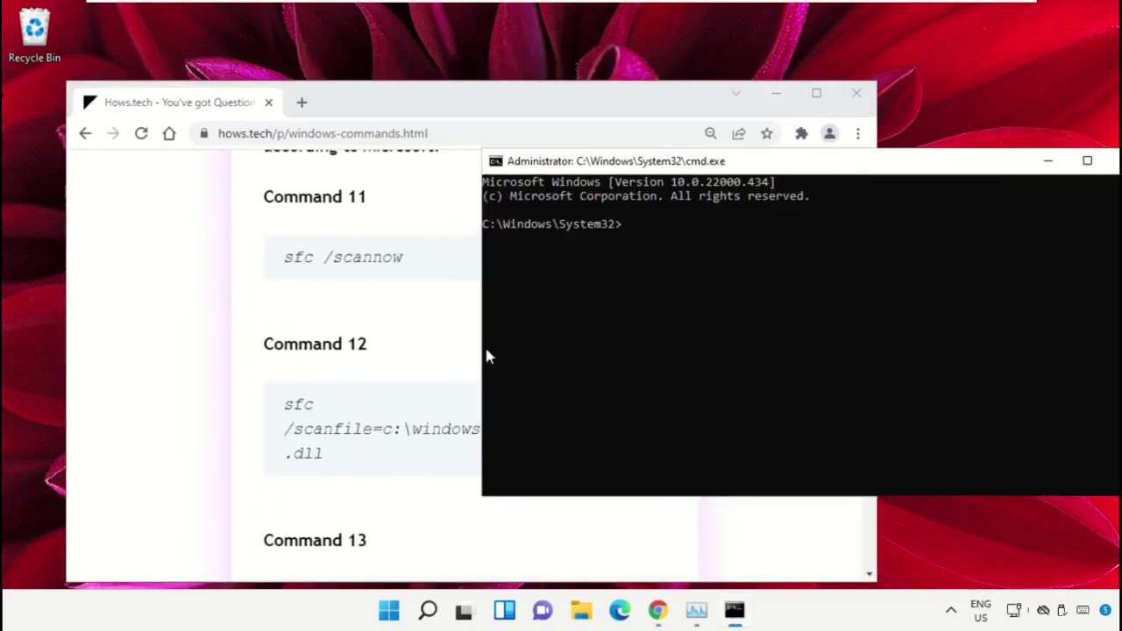
- Copy Command 12 and run the sfc /scanfile check on ieframe.dll in Command Prompt
triple_click(320, 439)
click(389, 429)
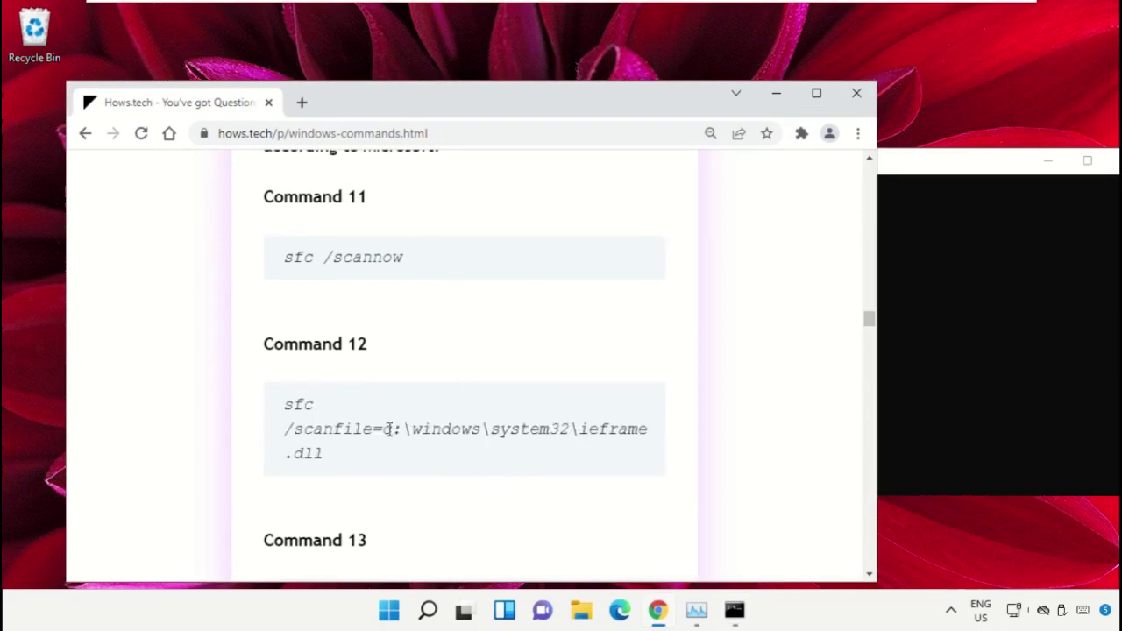
triple_click(366, 435)
right_click(363, 434)
click(404, 298)
click(451, 304)
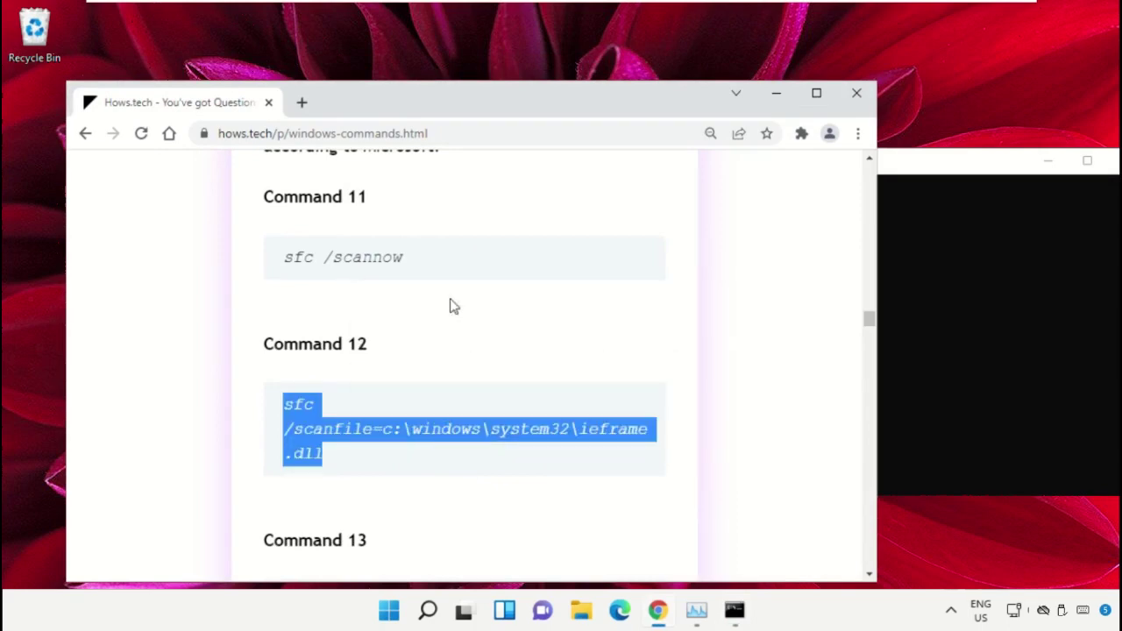
click(936, 225)
drag(903, 172, 861, 170)
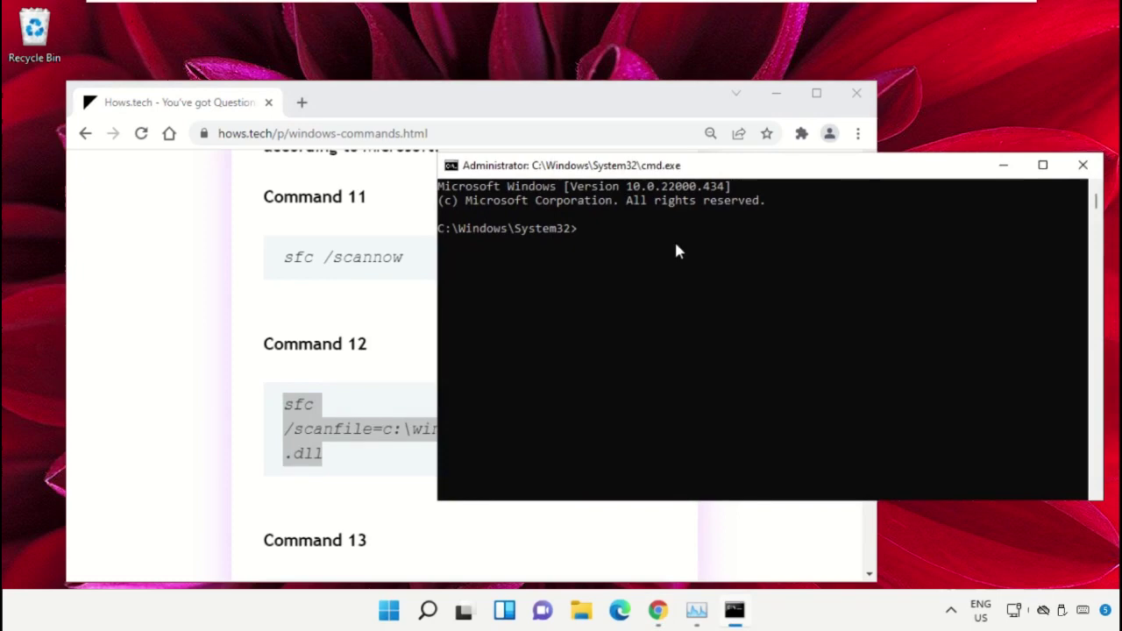
right_click(708, 248)
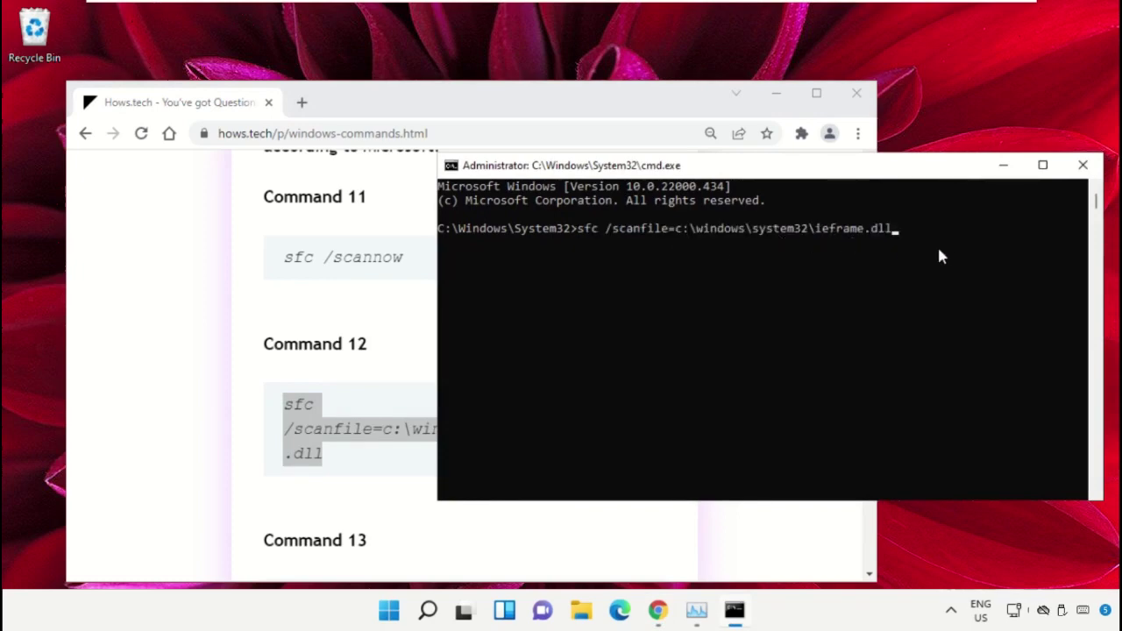
key(Return)
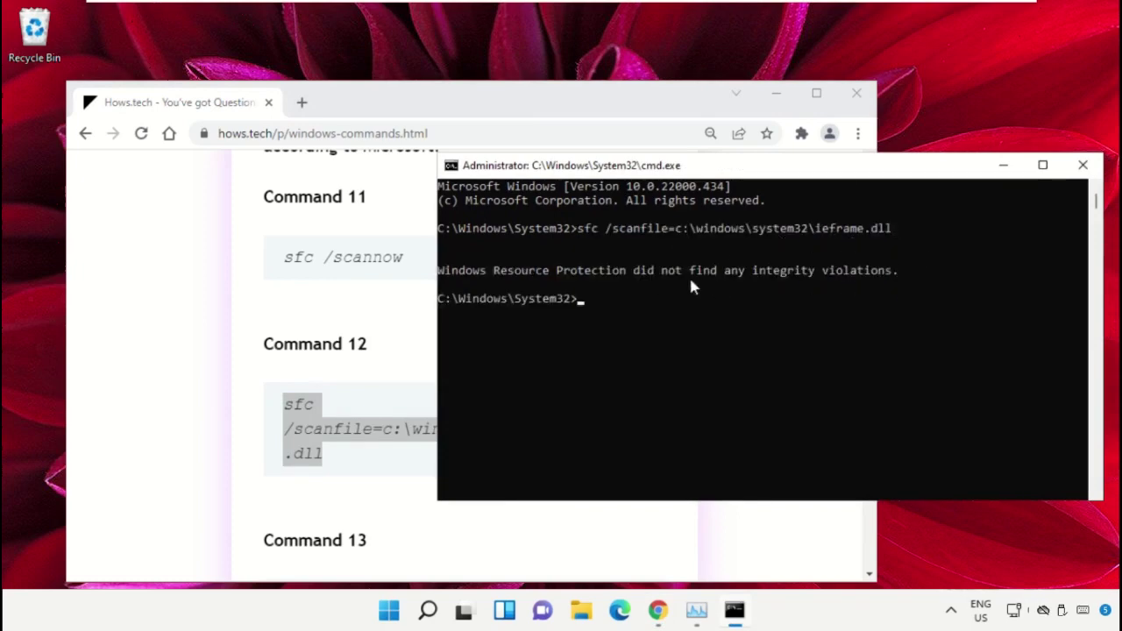
- Copy Command 13 and run the sfc /verifyfile check on ieframe.dll
click(372, 296)
scroll(403, 350, down, 1)
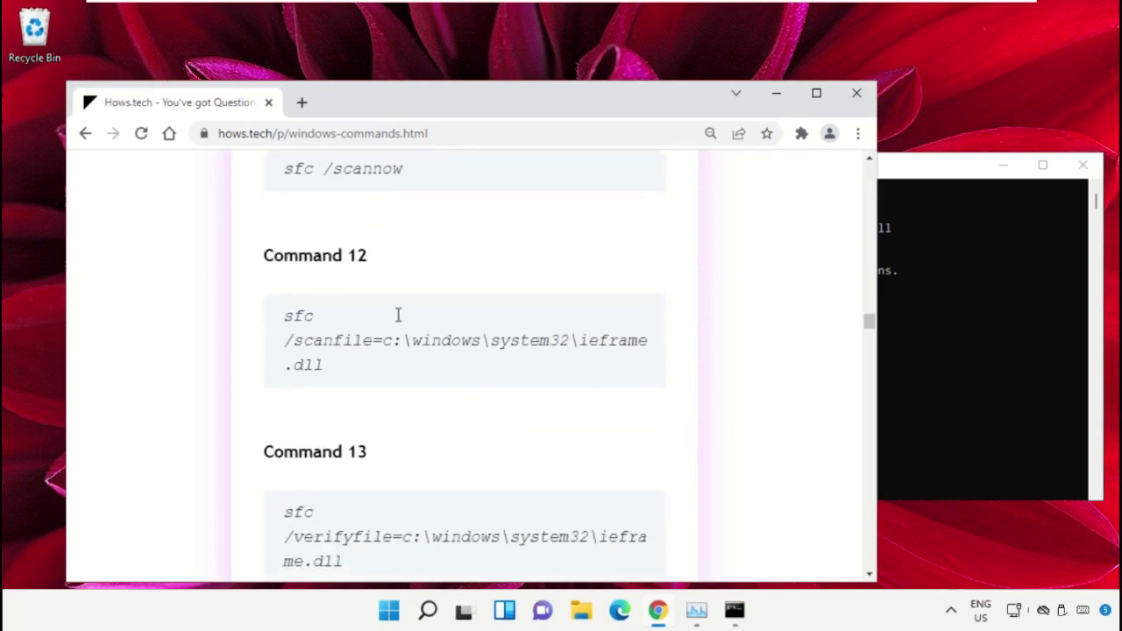
scroll(398, 315, down, 2)
triple_click(380, 359)
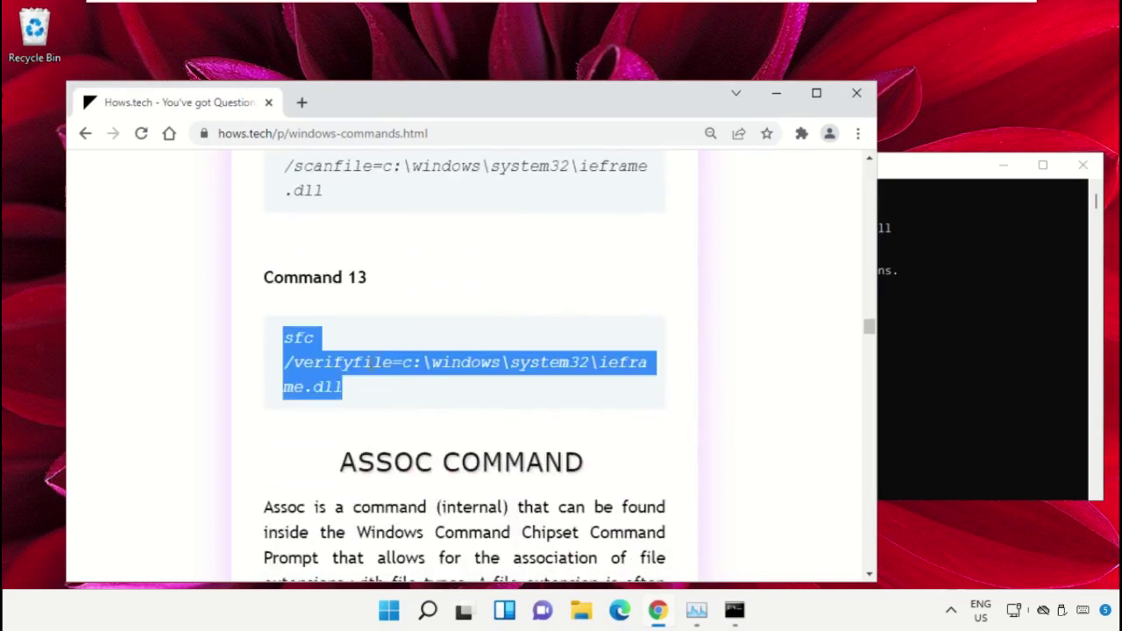
right_click(369, 371)
click(445, 385)
click(1022, 322)
right_click(799, 368)
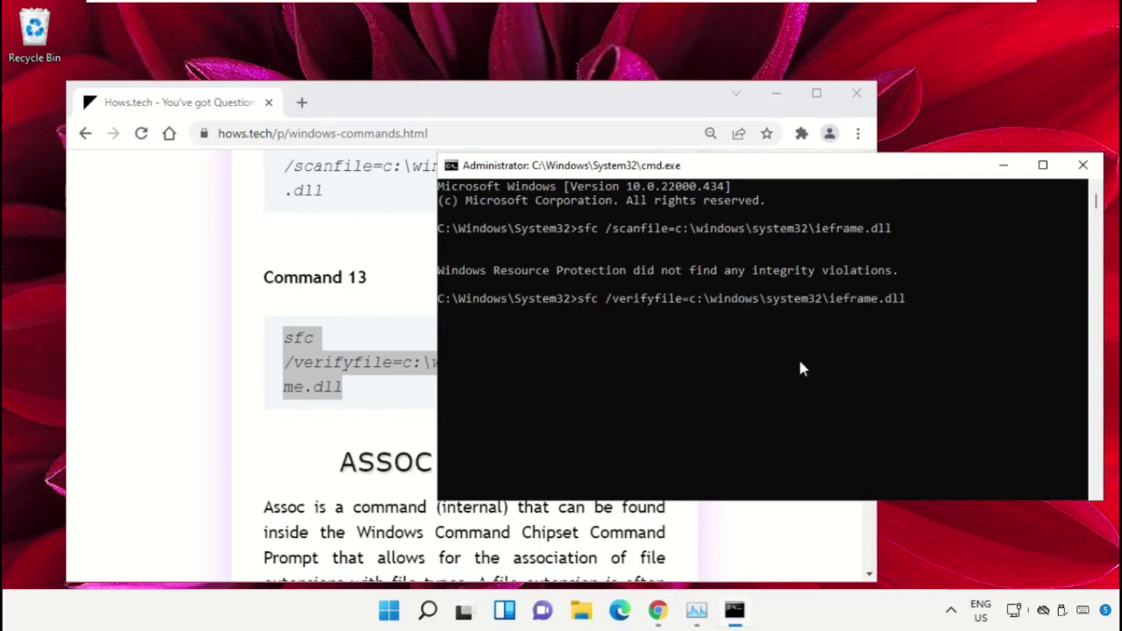
key(Return)
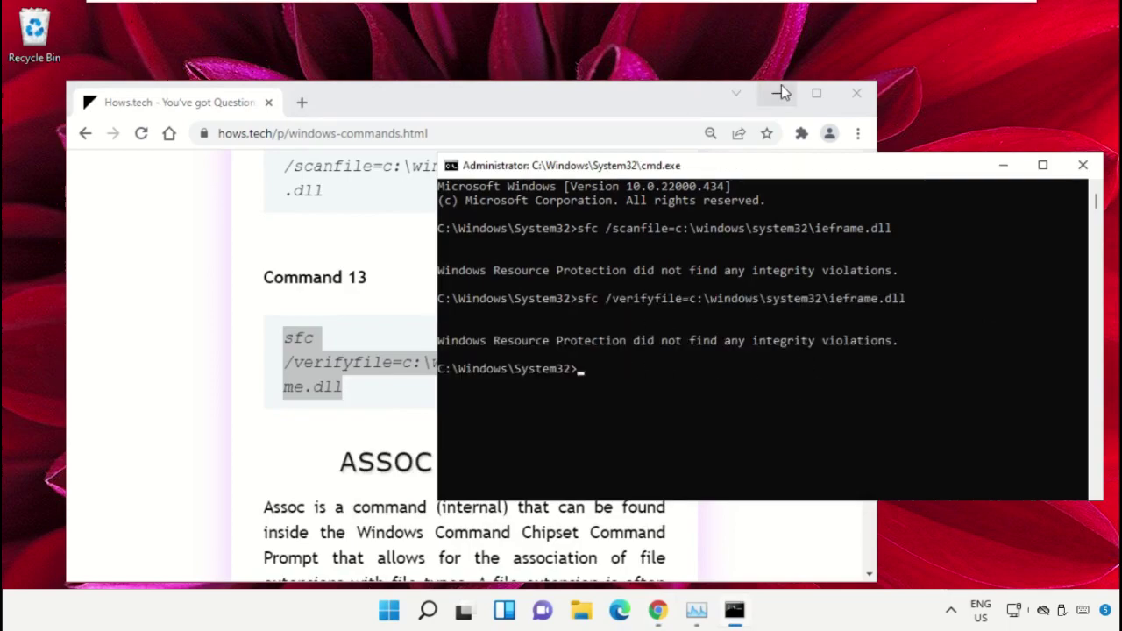
- Minimize Chrome and close the Command Prompt with the exit command
click(775, 99)
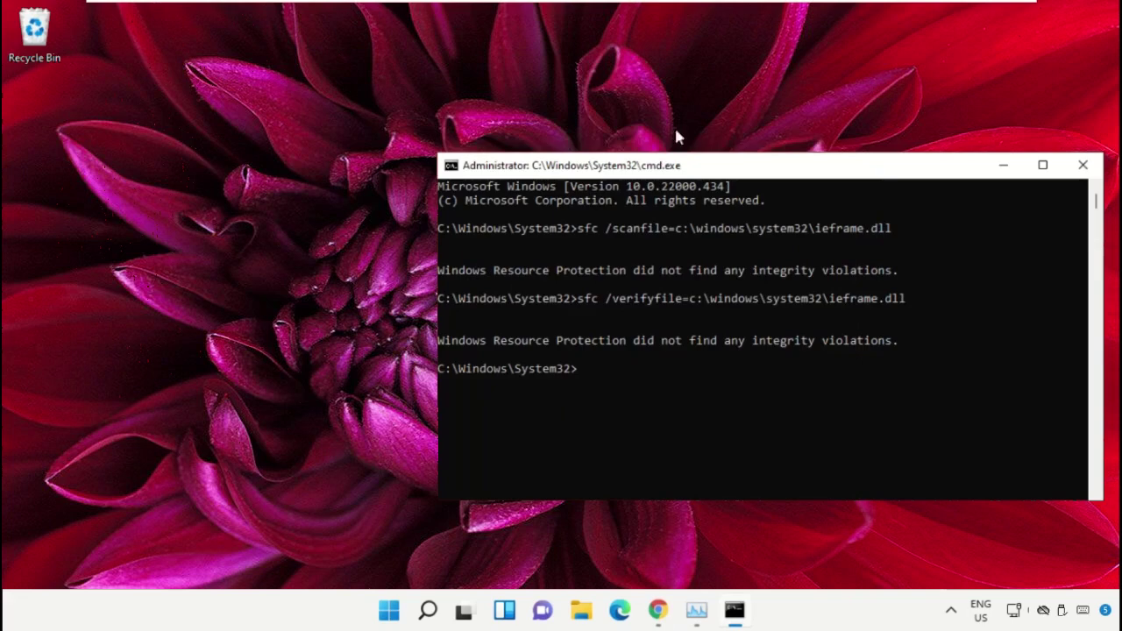
text(exi)
text(t)
key(Return)
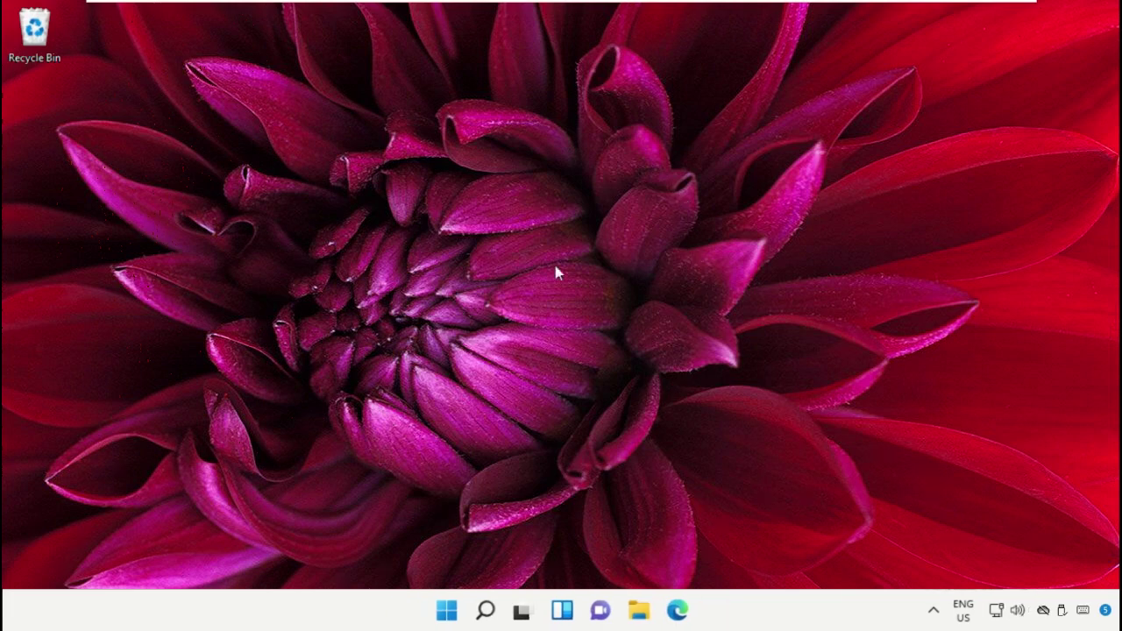
- Open the Settings app from a Windows Search for 'Settings'
click(487, 611)
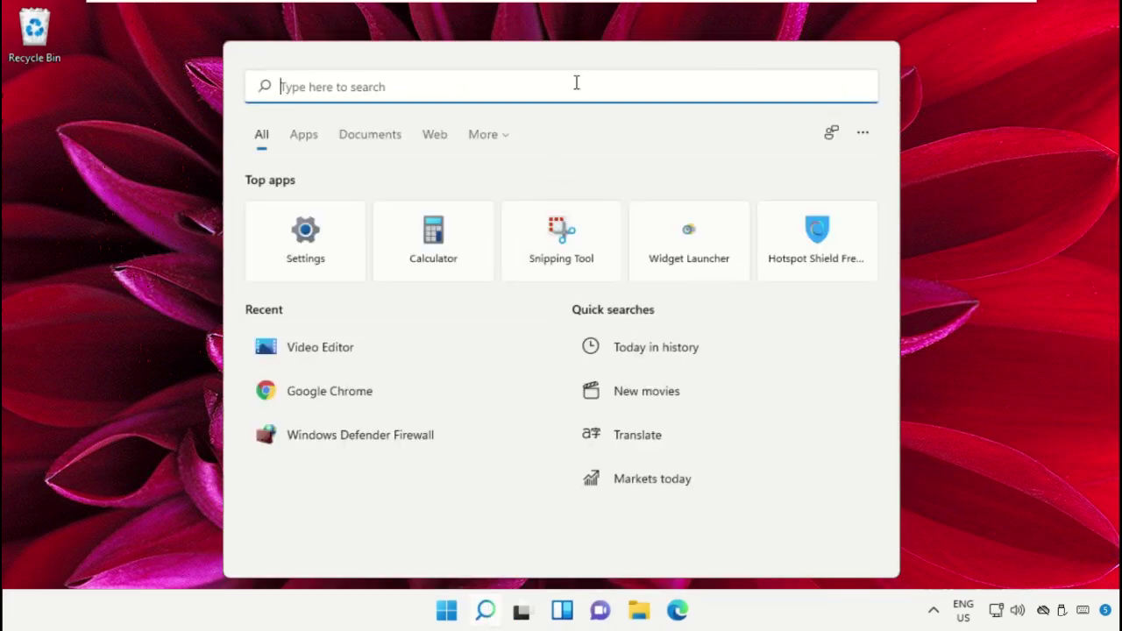
text(Settings)
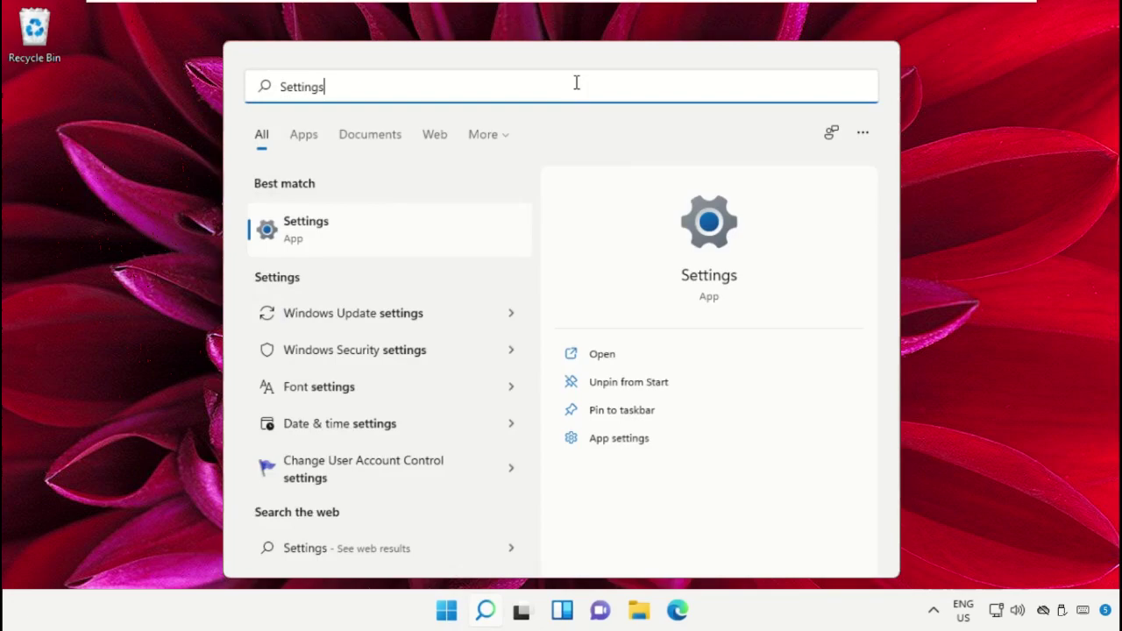
click(401, 230)
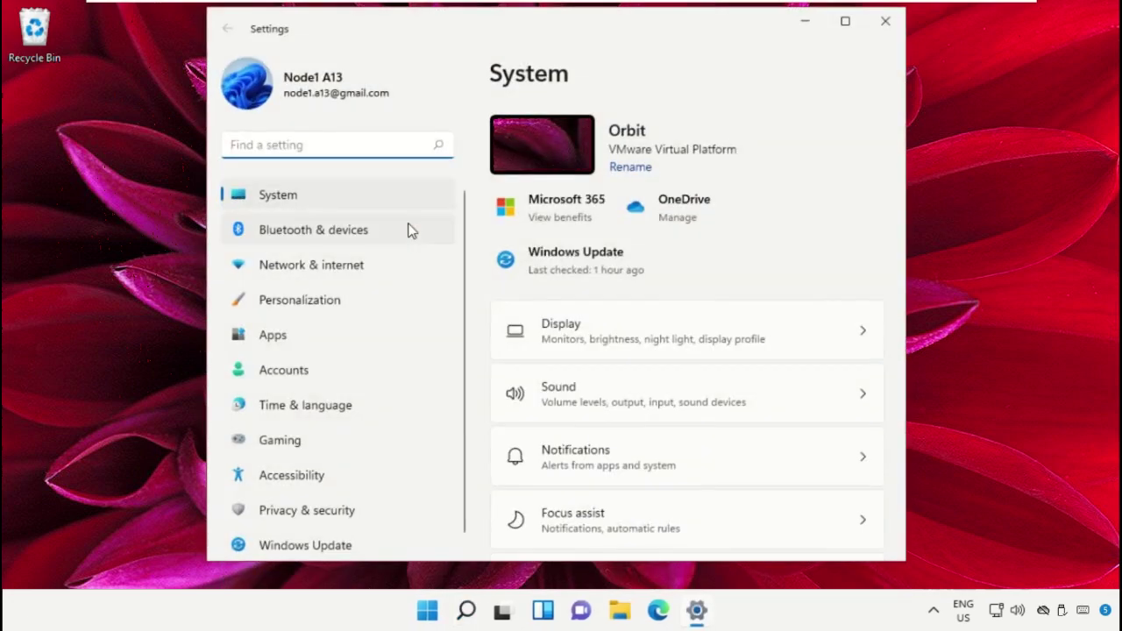
- Open Windows Security's Advanced options from the Apps & features list
click(339, 345)
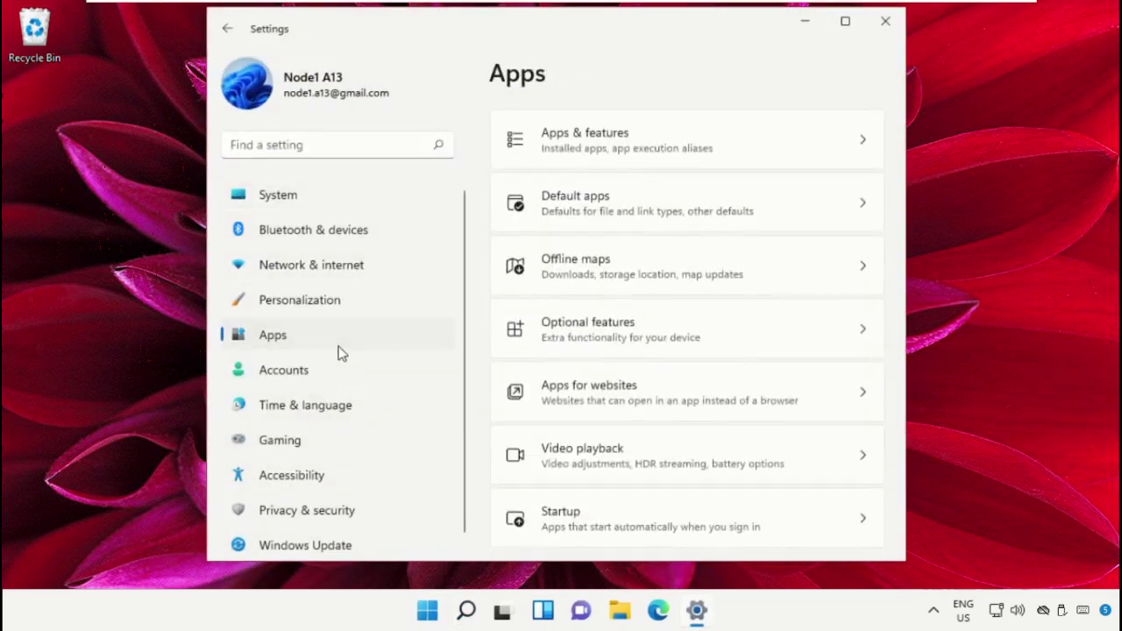
click(711, 150)
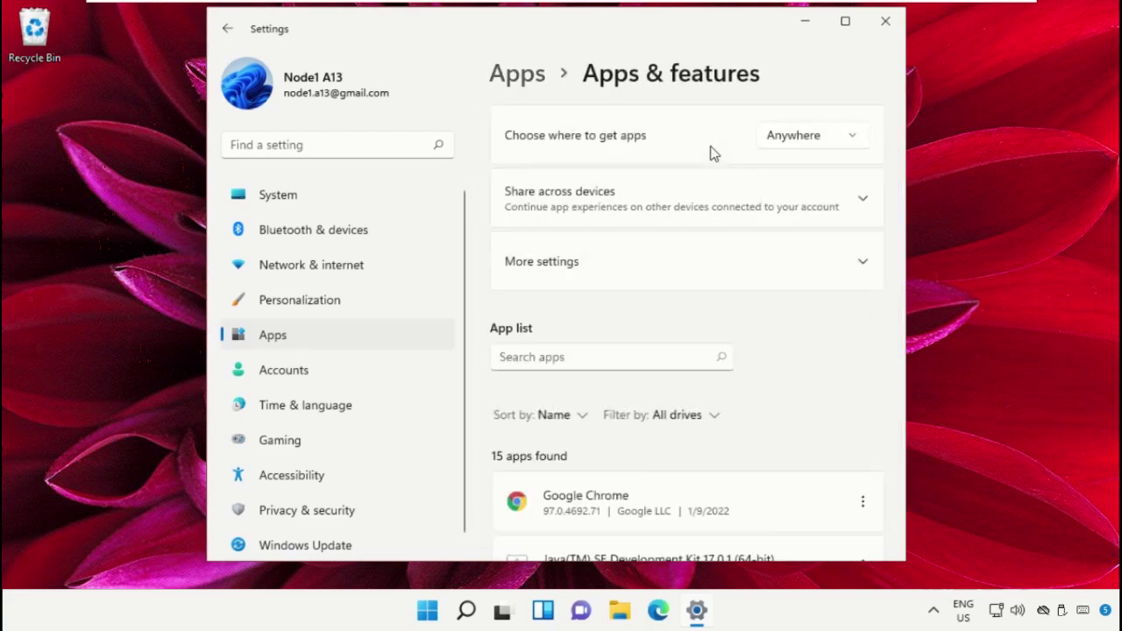
scroll(833, 341, down, 3)
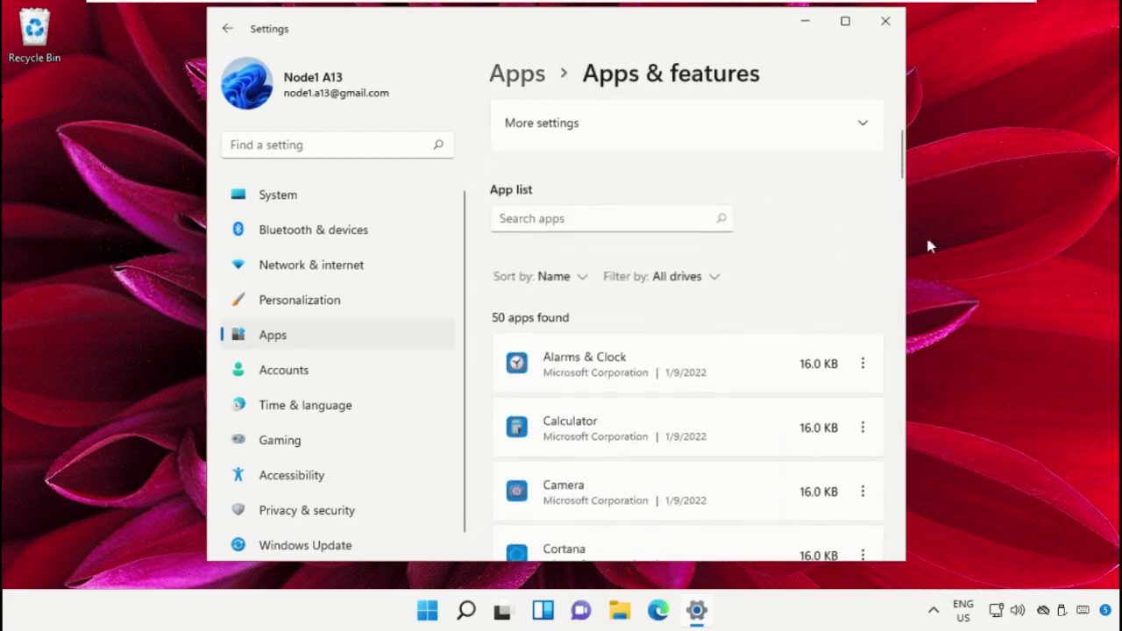
drag(905, 158, 898, 457)
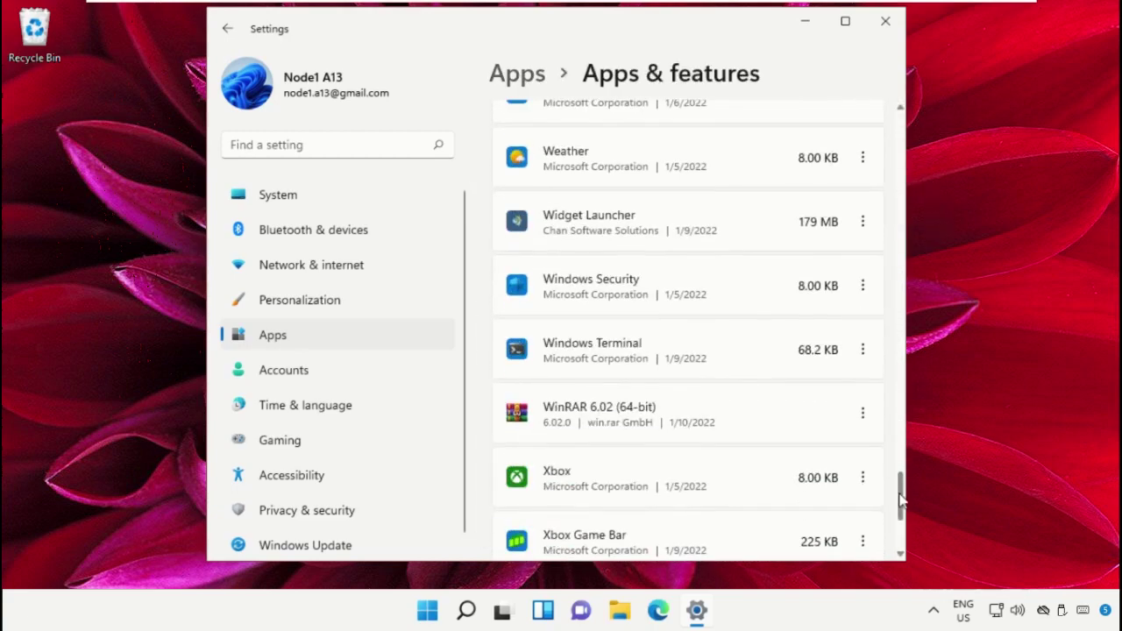
click(863, 295)
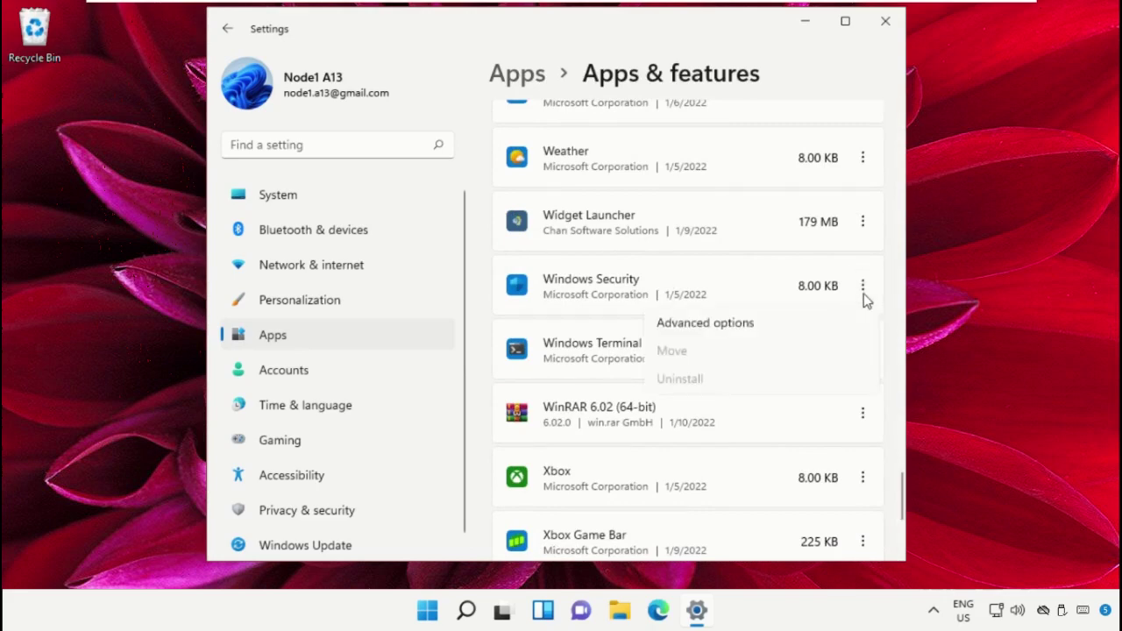
click(726, 324)
- Repair the Windows Security app, then reset it and confirm the reset
scroll(728, 328, down, 2)
scroll(727, 328, down, 3)
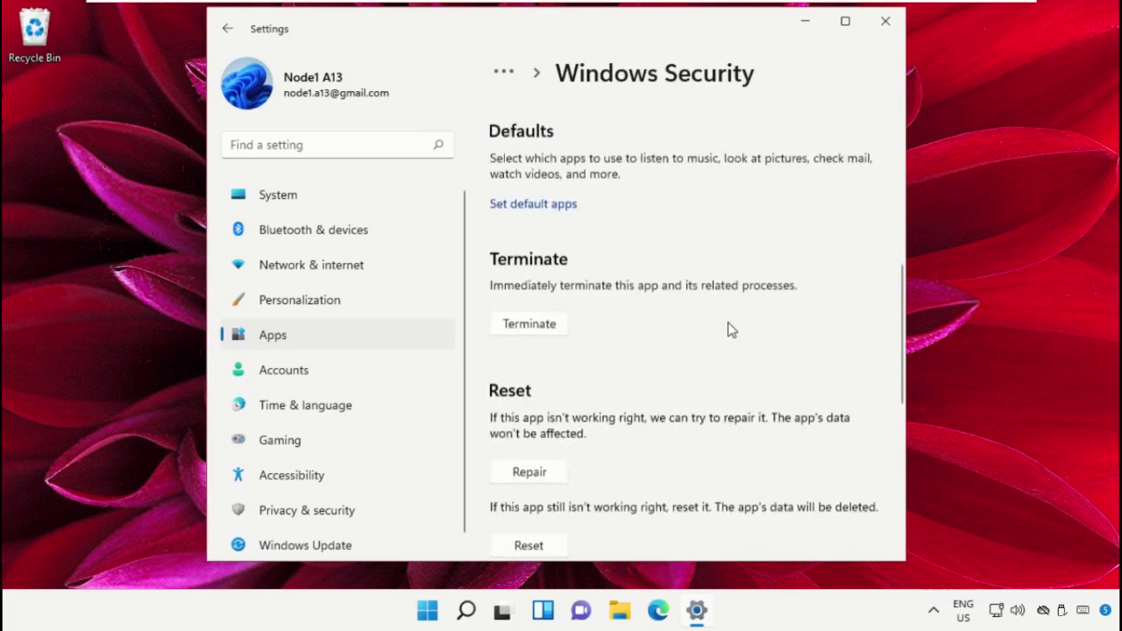
scroll(728, 322, down, 3)
scroll(728, 322, down, 2)
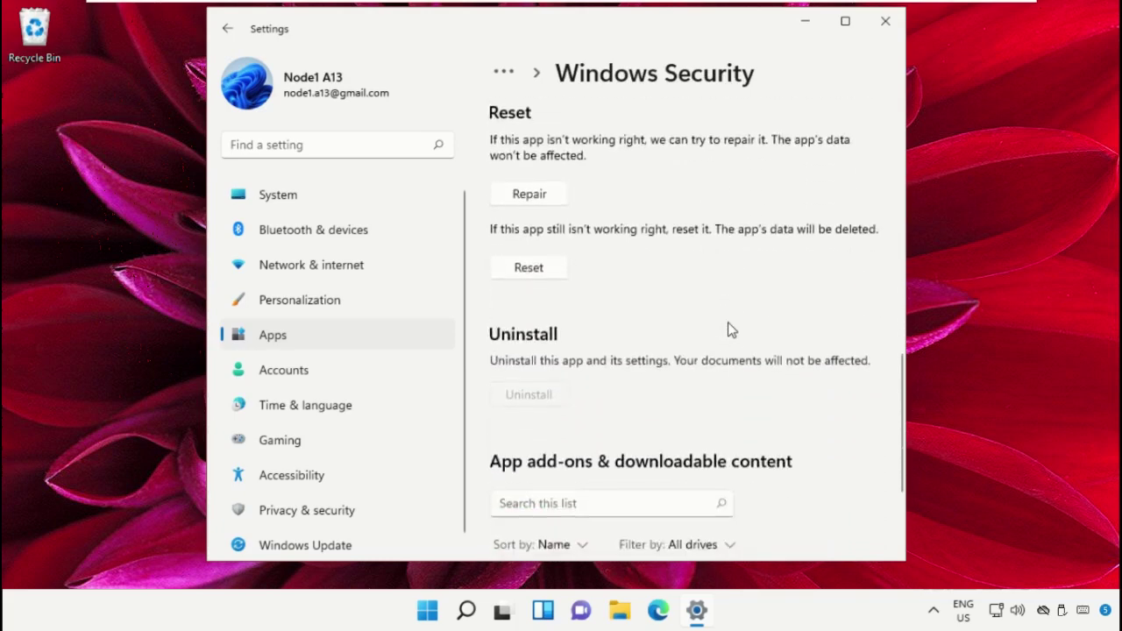
click(544, 198)
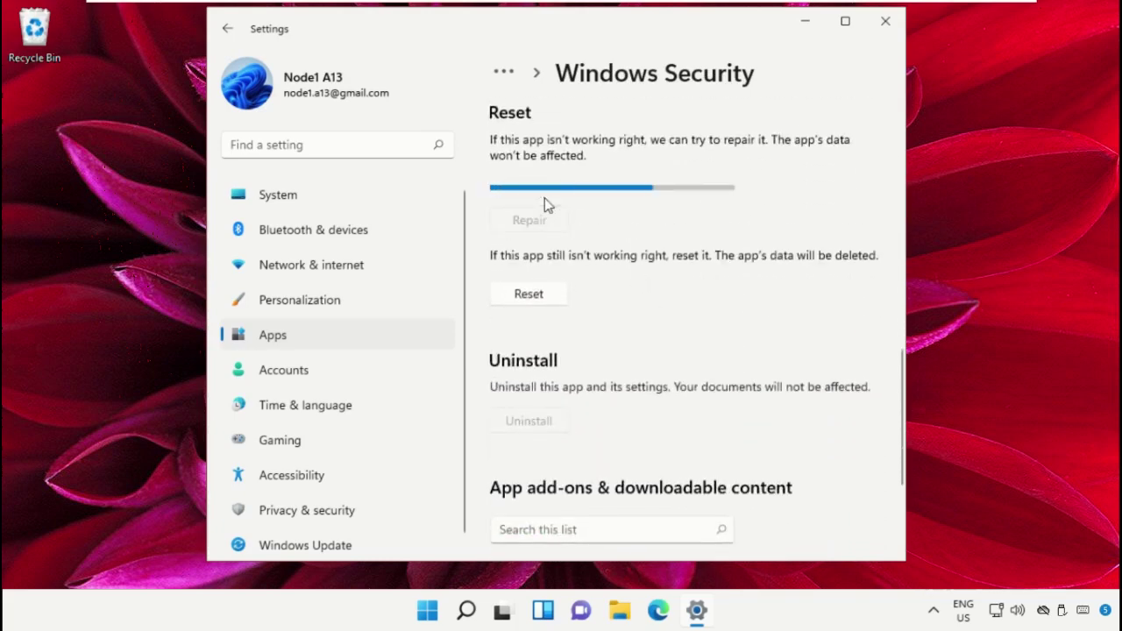
click(530, 269)
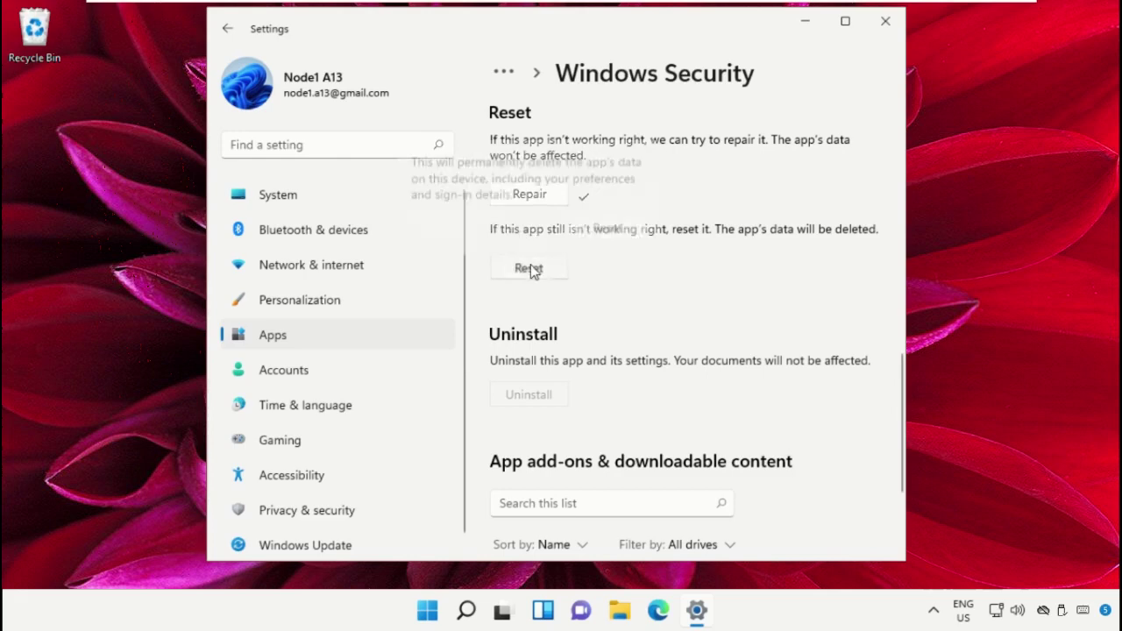
click(604, 235)
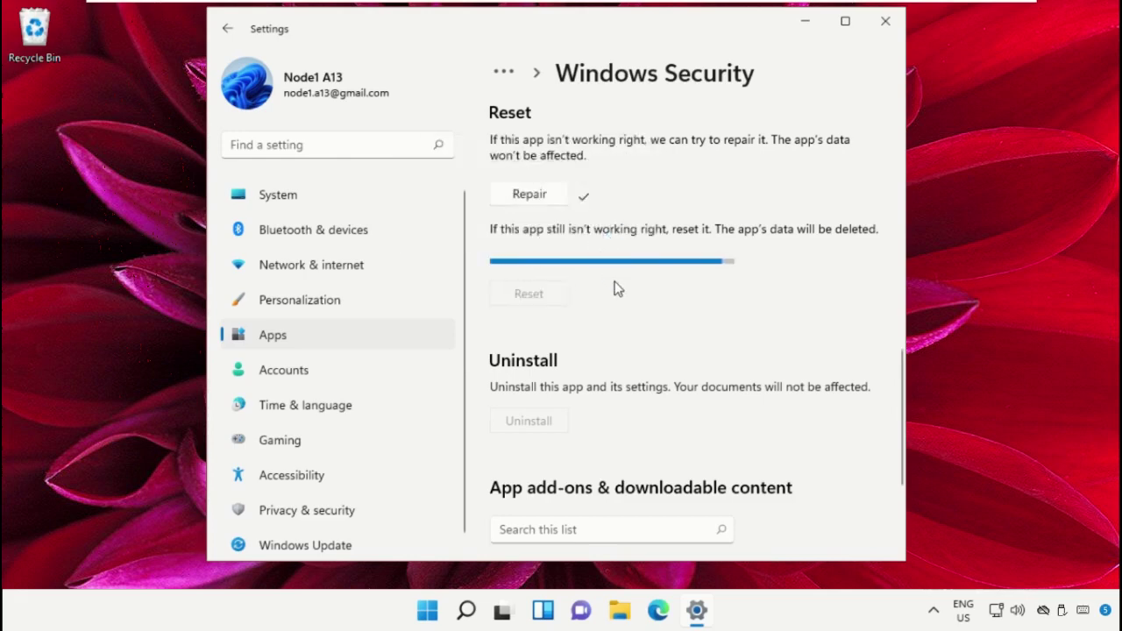
- Close Settings and open an elevated Command Prompt from a 'cmd' search
click(885, 21)
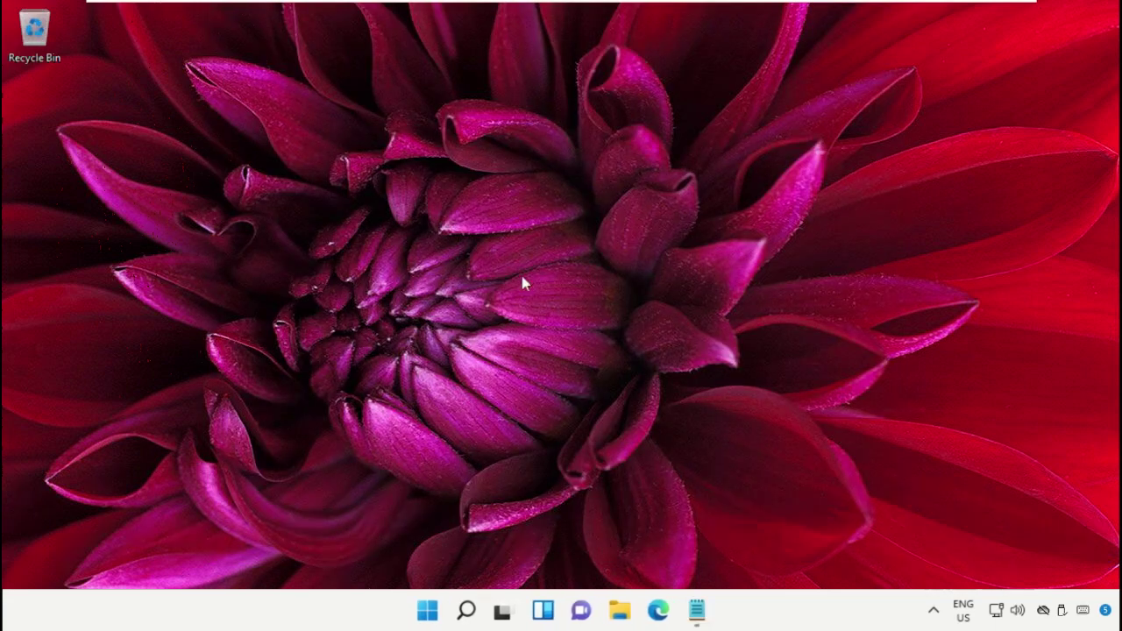
click(466, 611)
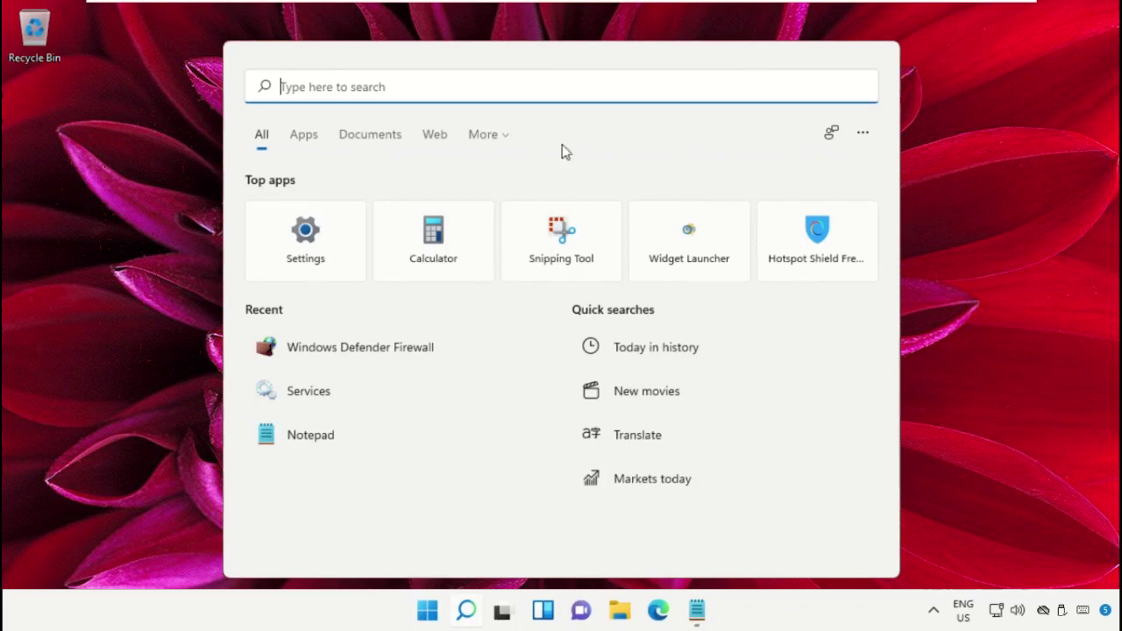
text(cmd)
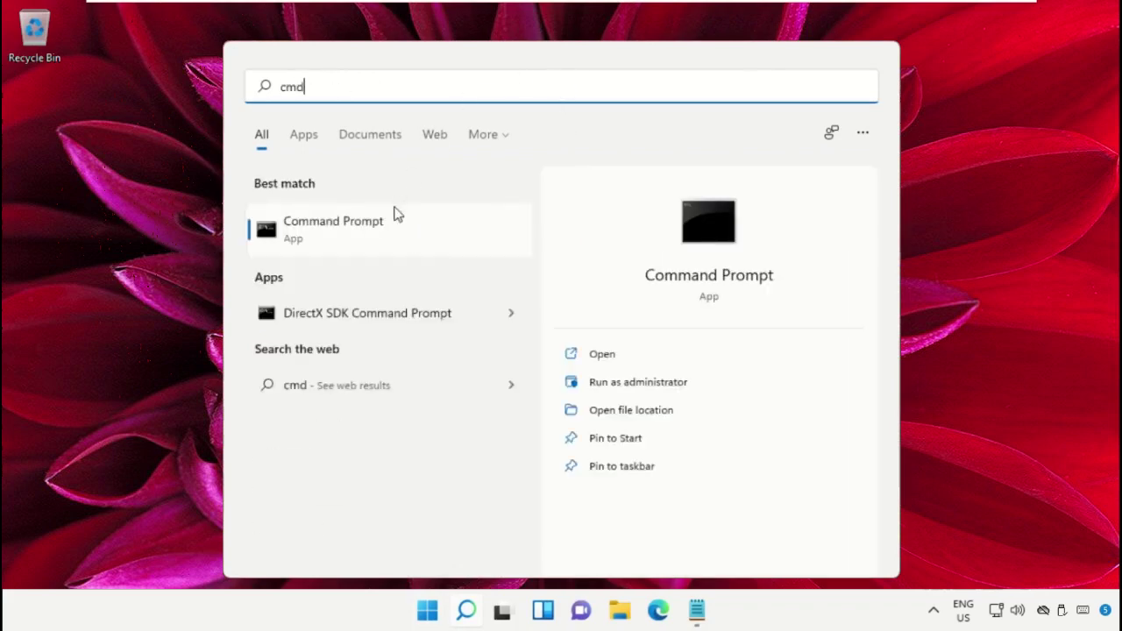
right_click(395, 226)
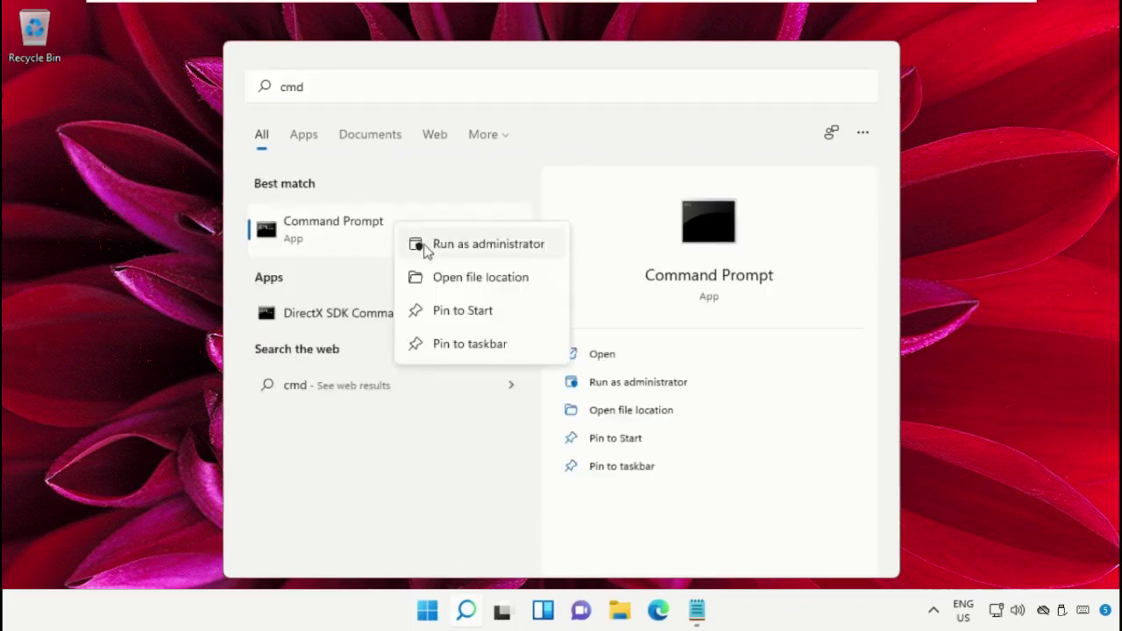
click(426, 245)
click(457, 426)
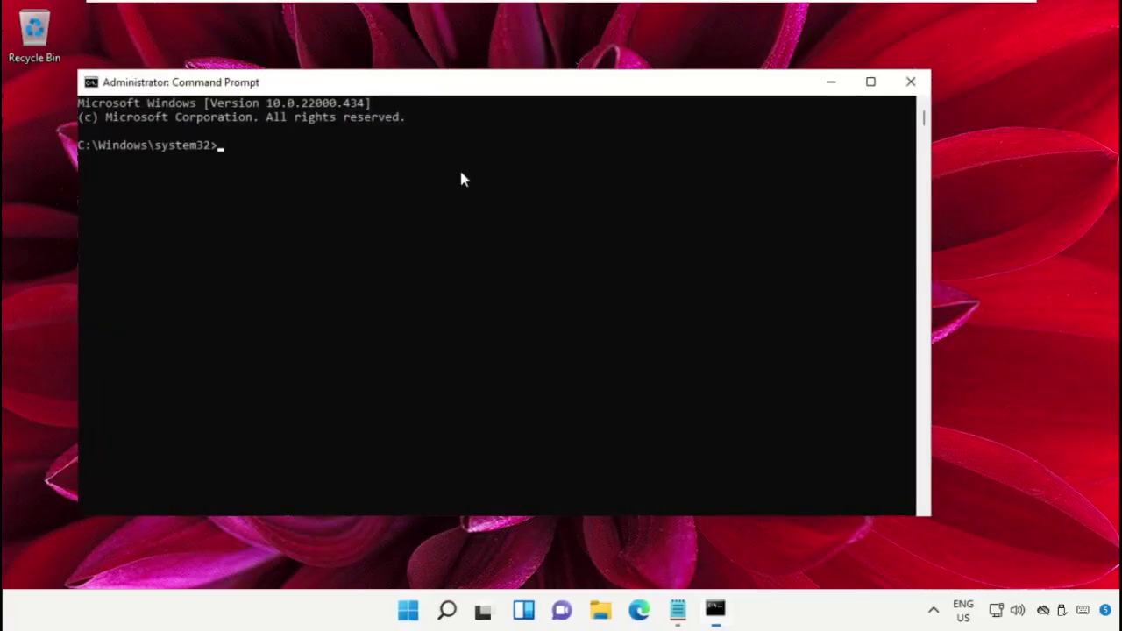
mouse_move(476, 84)
mouse_down()
mouse_move(552, 99)
mouse_move(561, 72)
mouse_up()
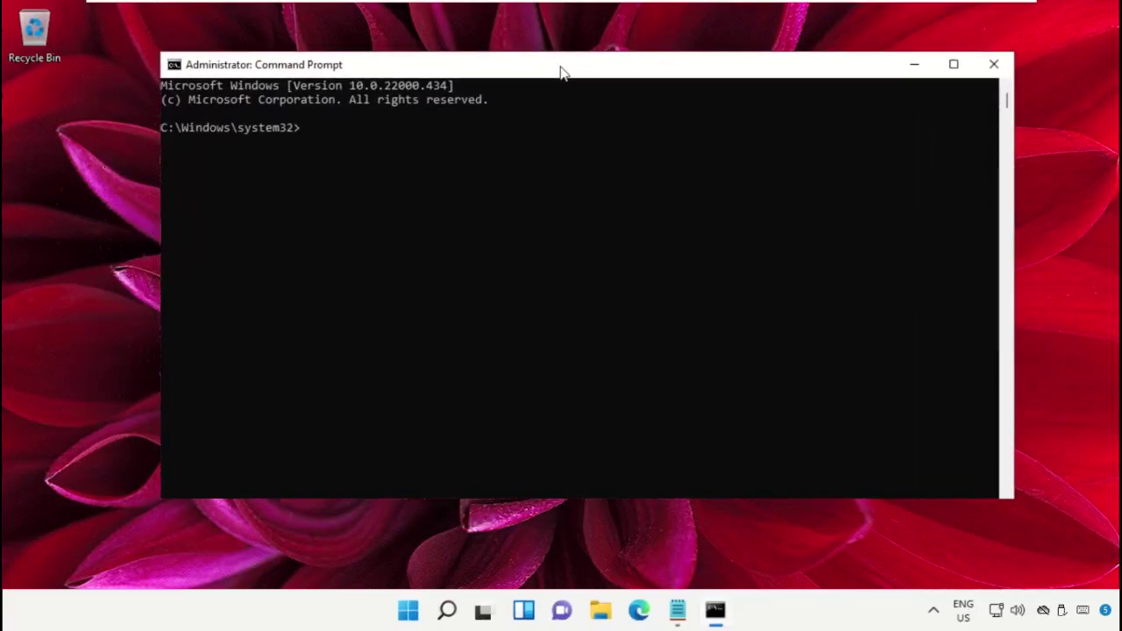
- Paste and run the DISM /ScanHealth command, which reports no corruption
right_click(562, 72)
mouse_move(622, 201)
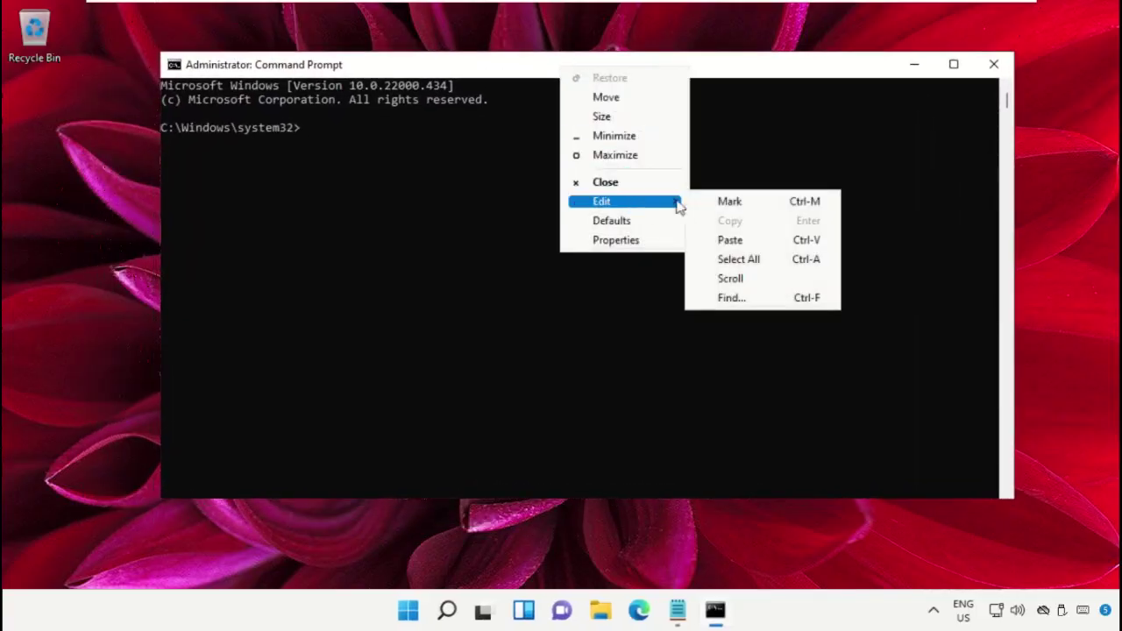
click(729, 239)
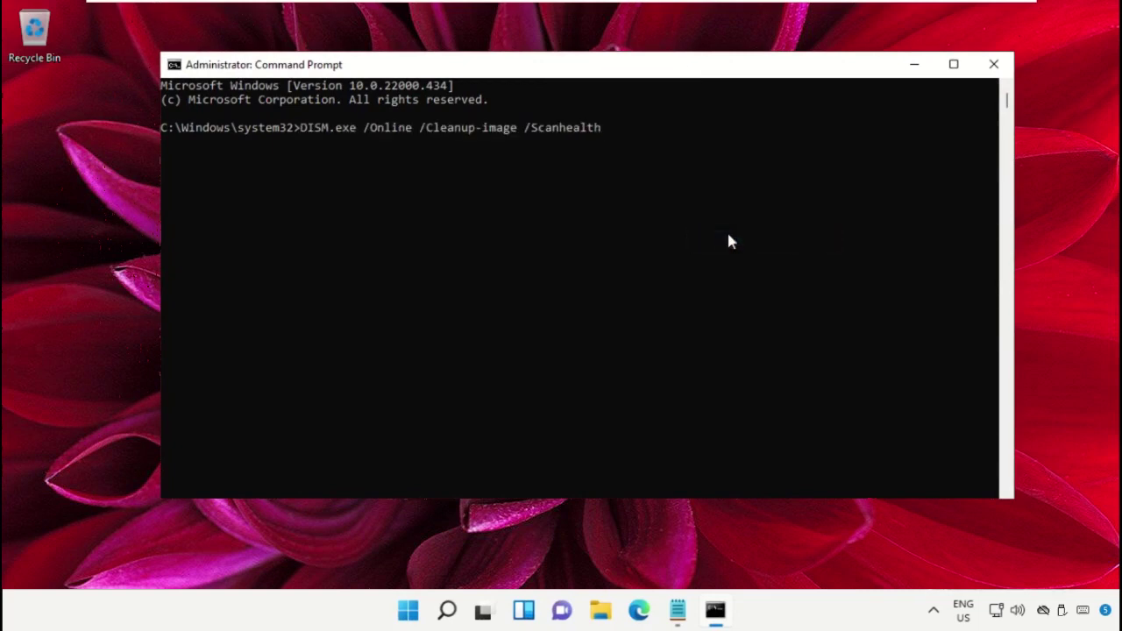
key(Return)
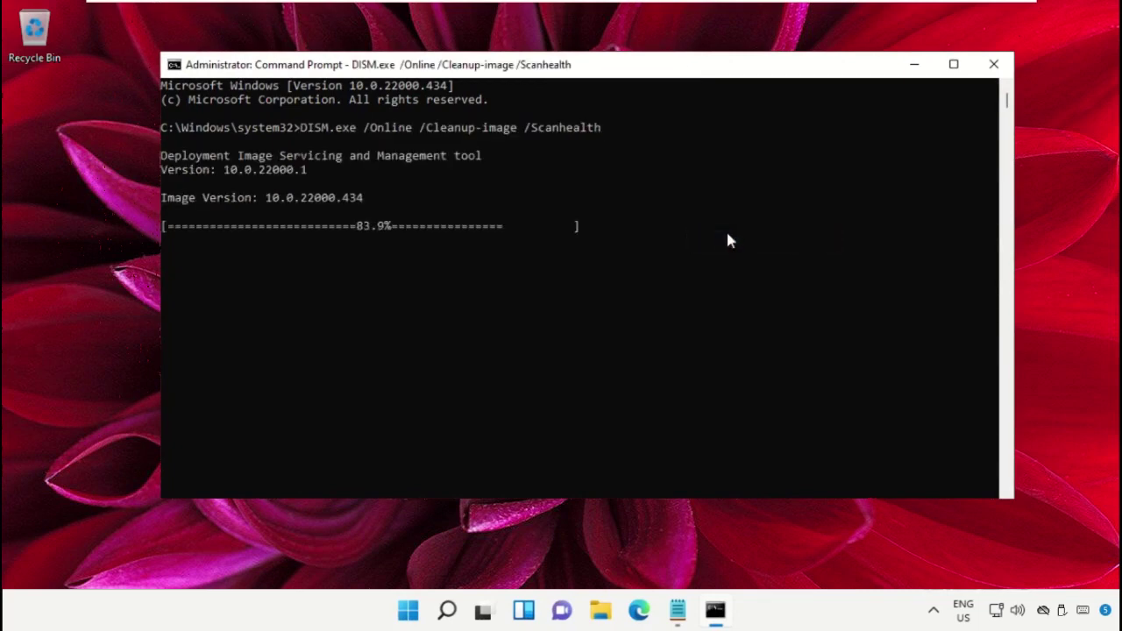
scroll(726, 239, down, 1)
scroll(725, 239, down, 1)
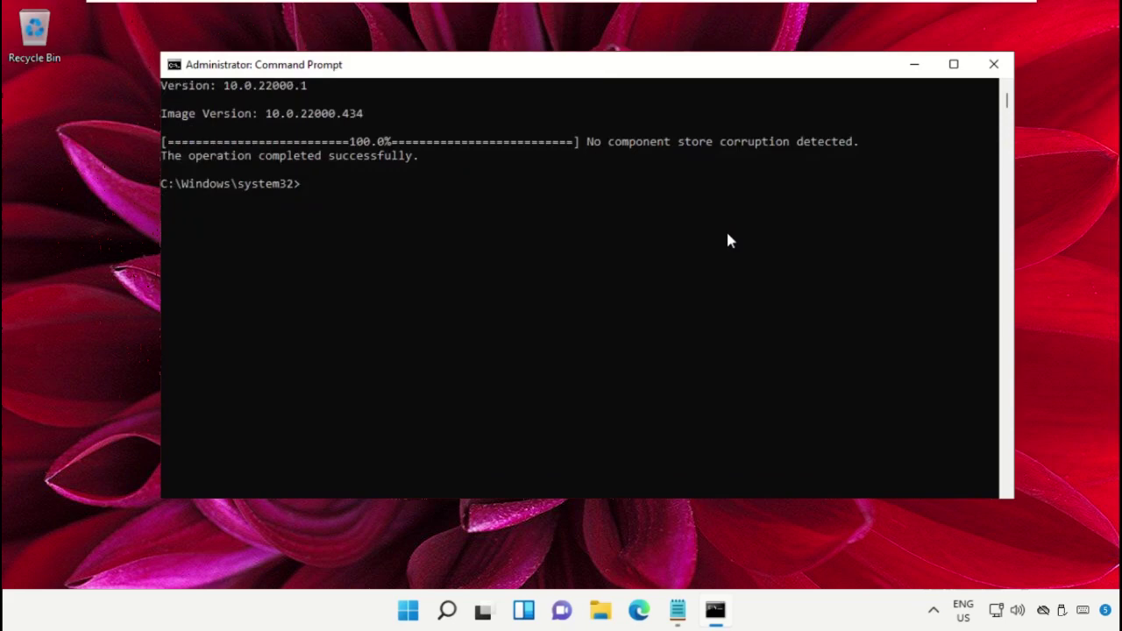
scroll(726, 234, down, 1)
scroll(726, 234, down, 1)
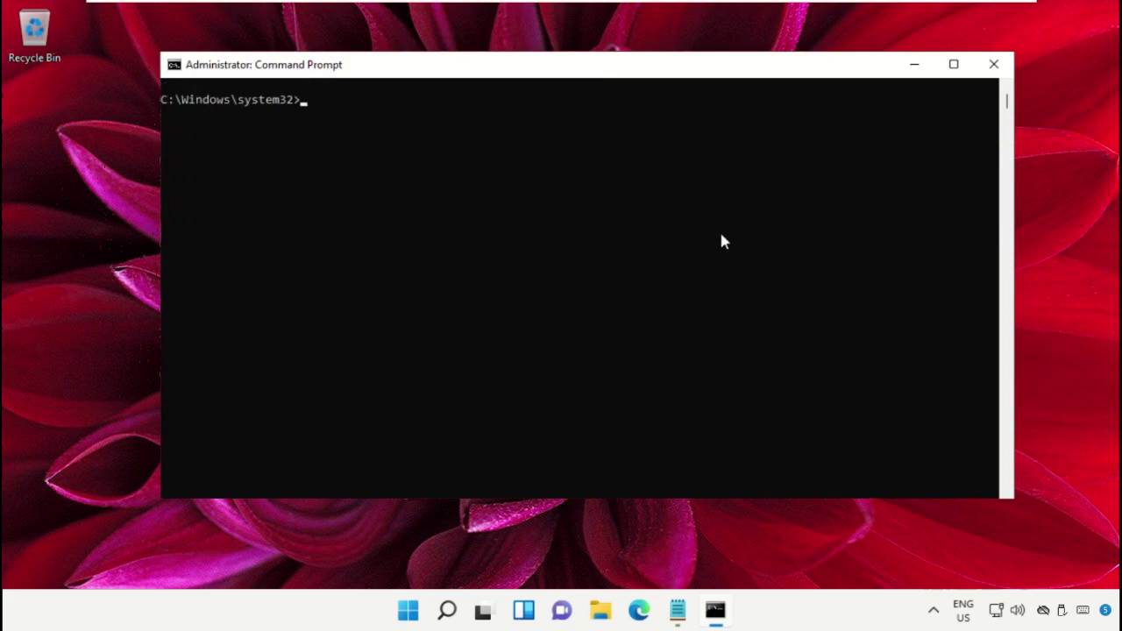
- Paste and run DISM /RestoreHealth, then close the console after the restore succeeds
right_click(570, 77)
mouse_move(613, 203)
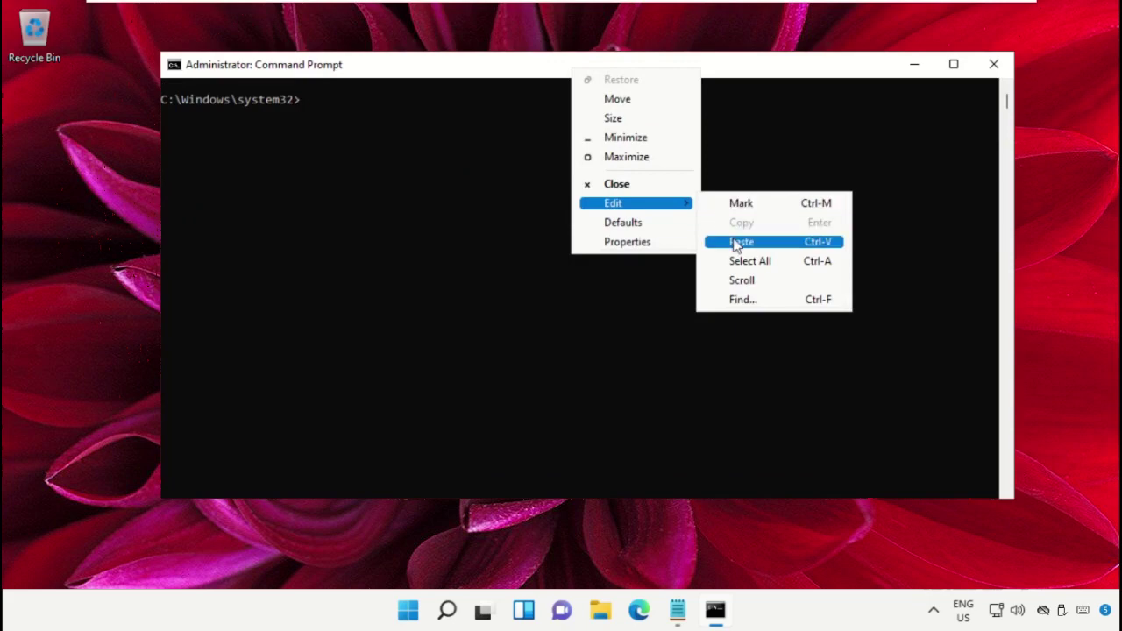
click(734, 242)
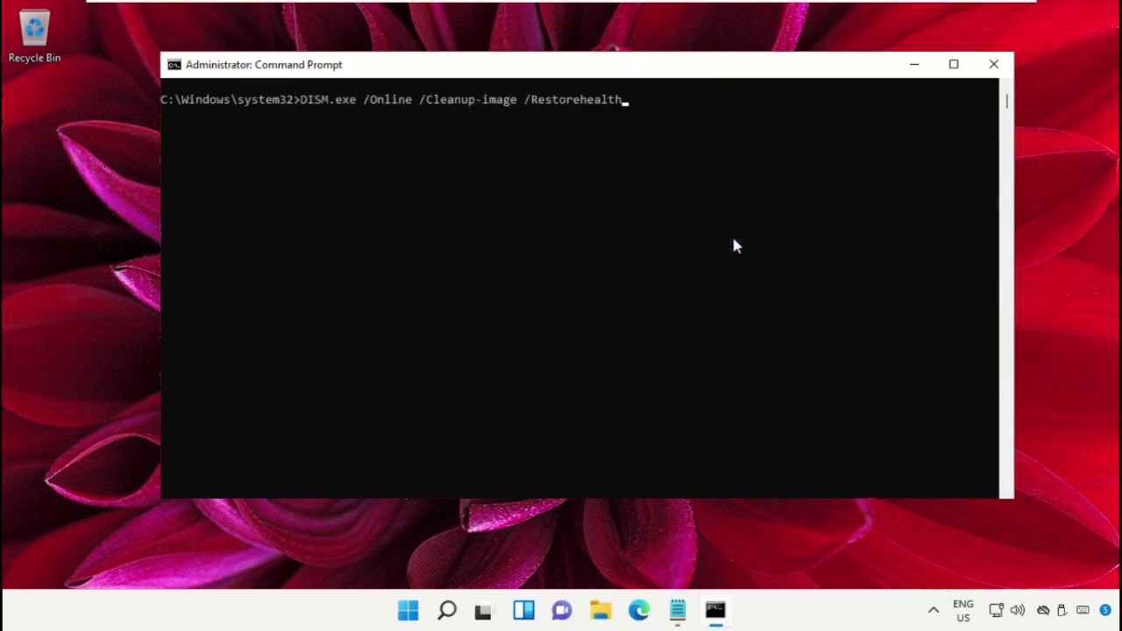
key(Return)
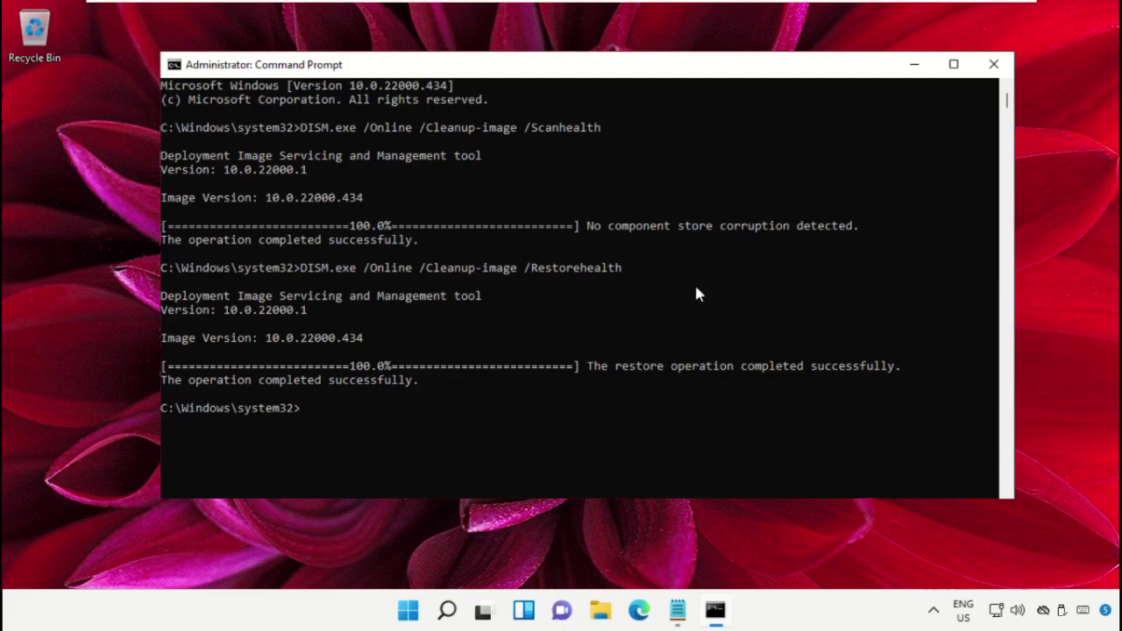
click(993, 64)
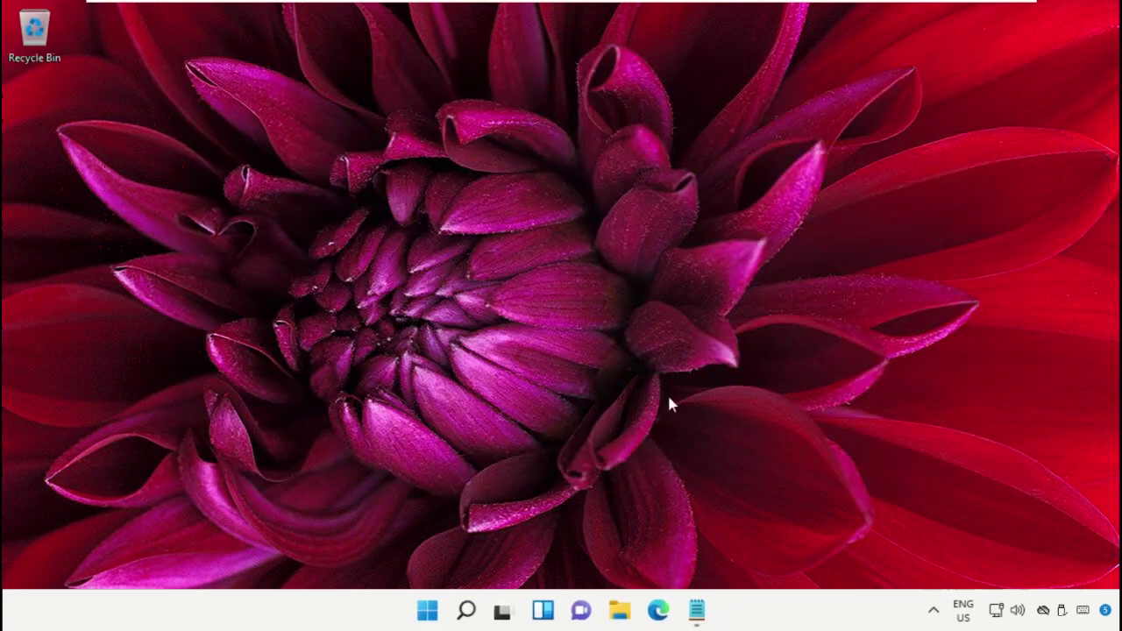
- Open a new Command Prompt as administrator from a 'Cmd' search, approving UAC
click(480, 611)
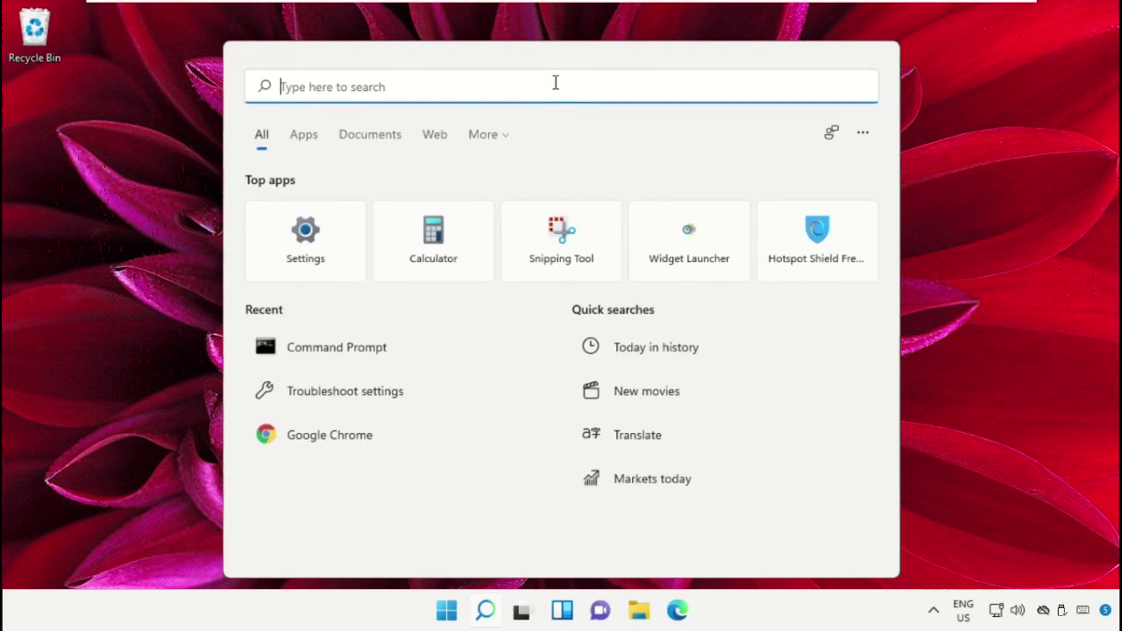
text(Cmd)
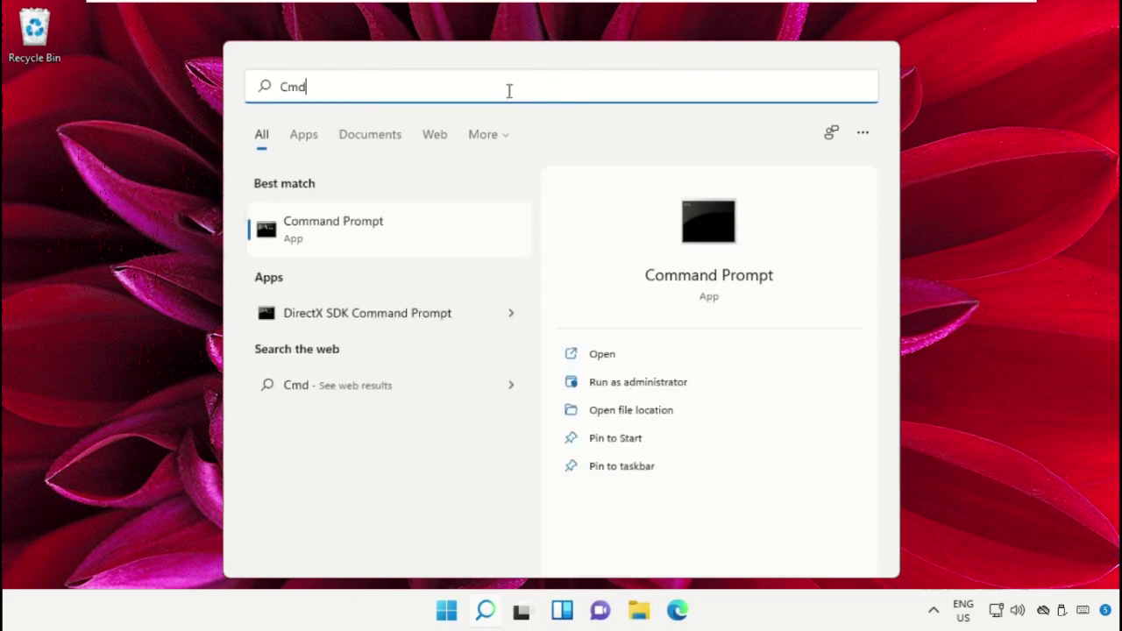
right_click(358, 228)
click(390, 249)
click(467, 435)
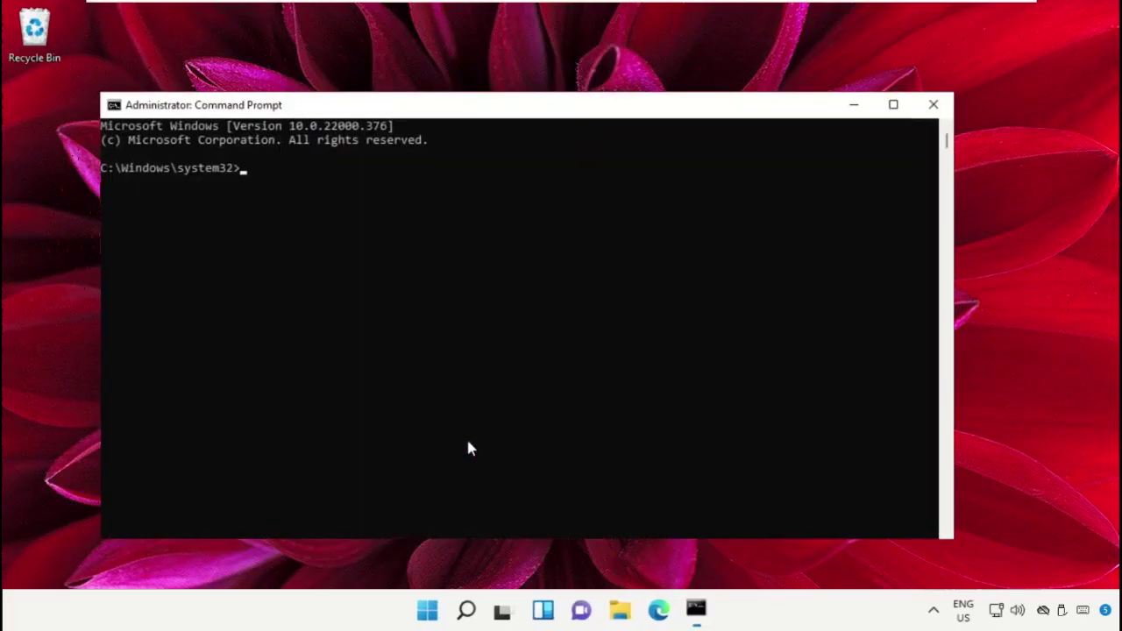
drag(537, 105, 588, 59)
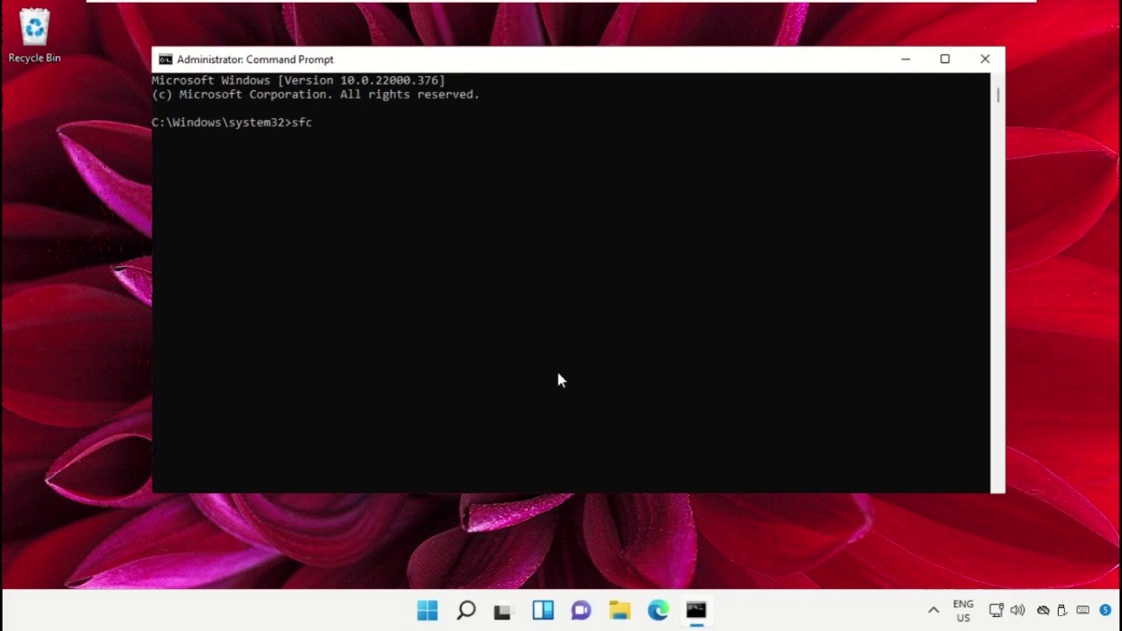
- Run sfc /scannow, which finds no integrity violations, and close the console
text( /scannow)
key(Return)
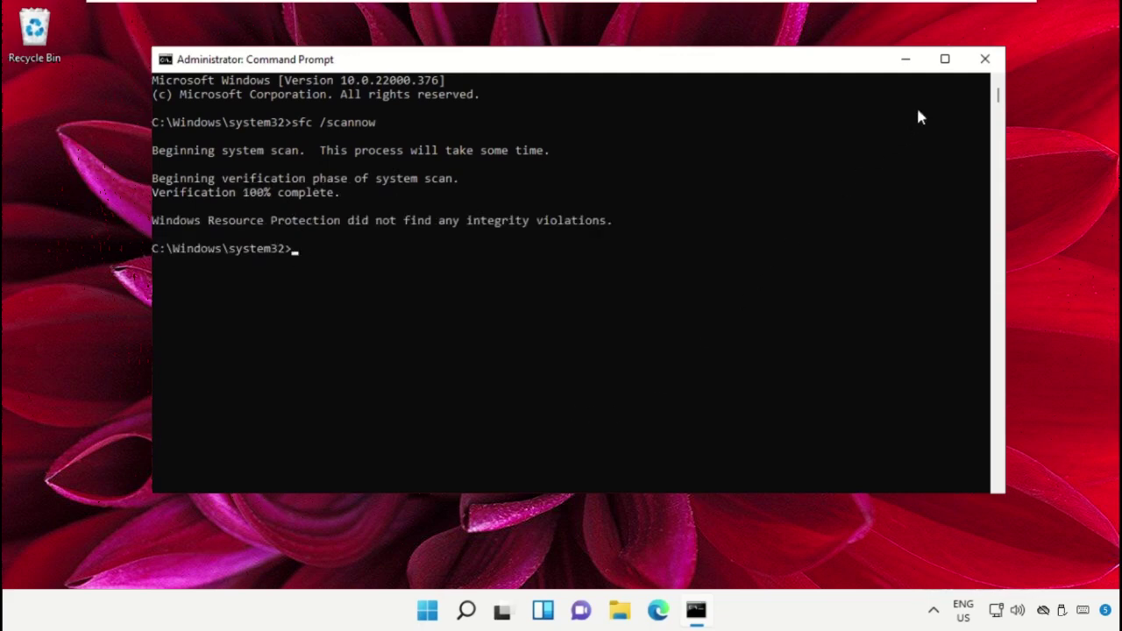
click(985, 58)
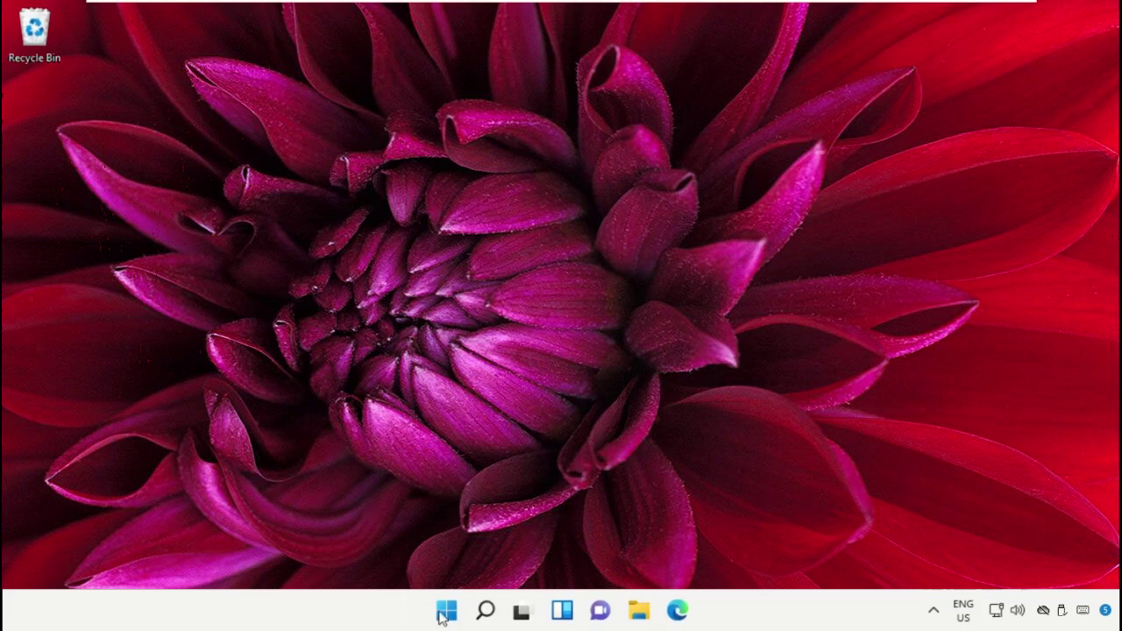
- Open Windows PowerShell as administrator from Windows Search, approving UAC
click(486, 610)
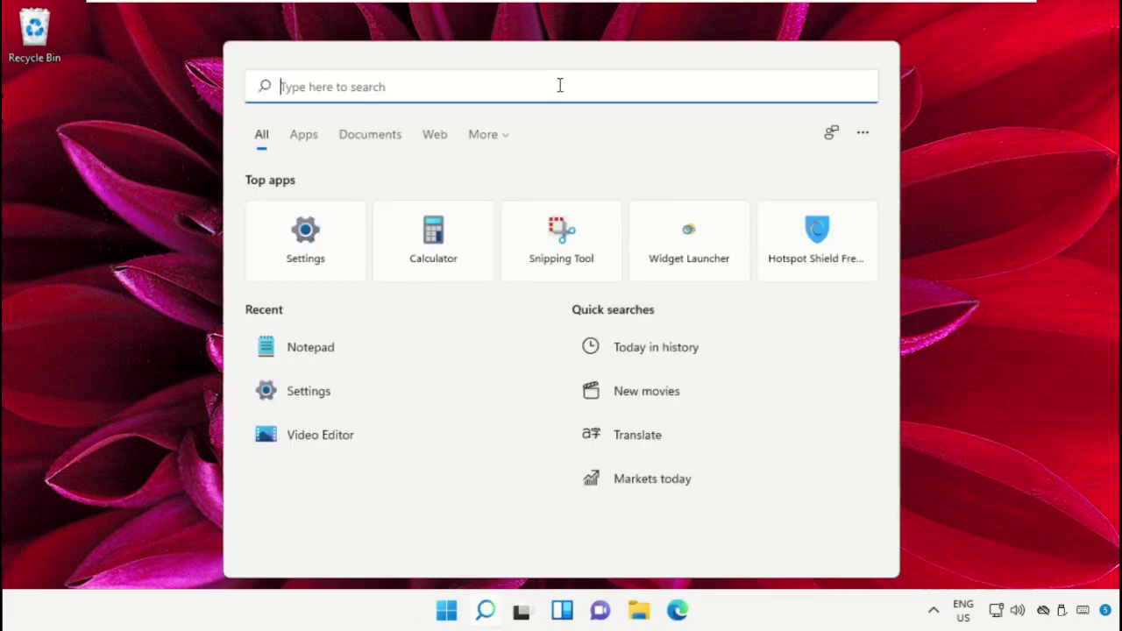
text(PowerShell)
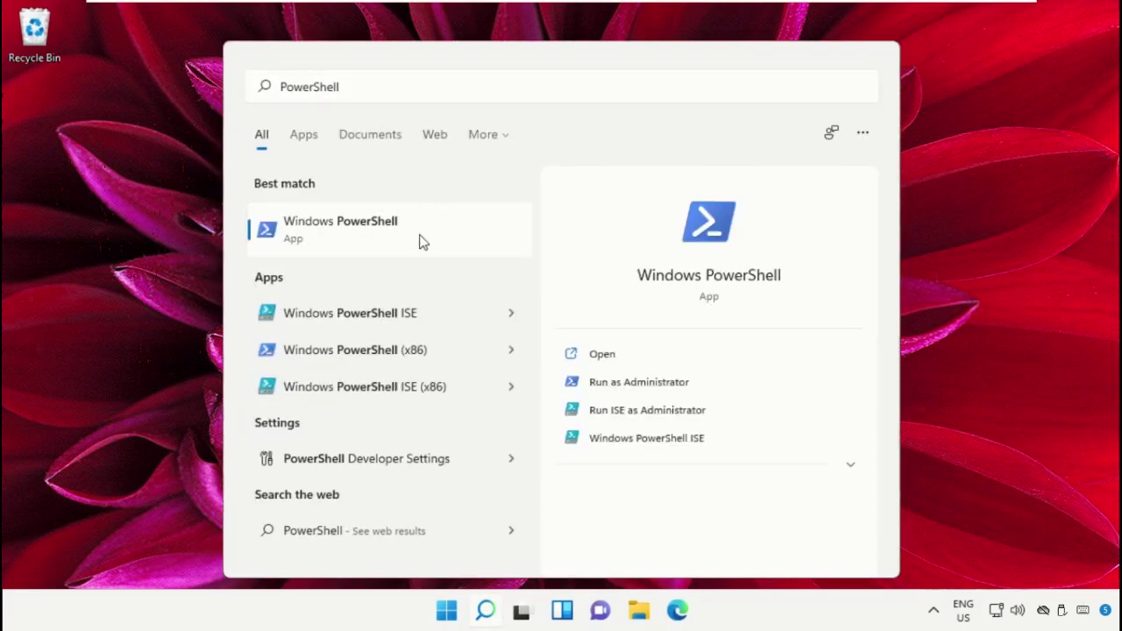
right_click(419, 238)
click(492, 256)
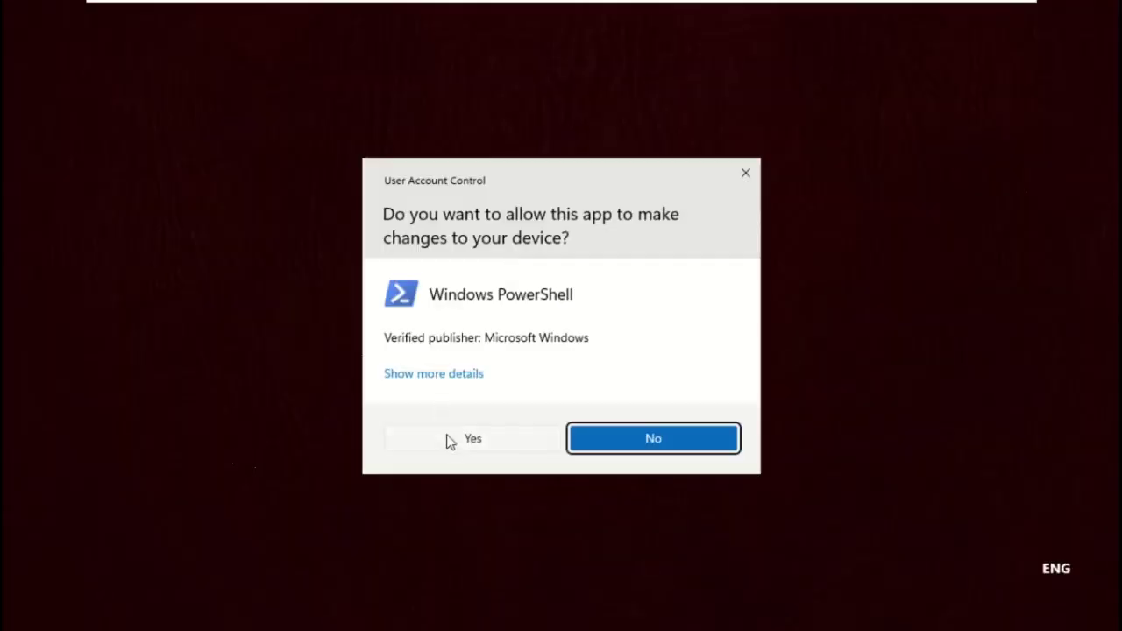
click(450, 442)
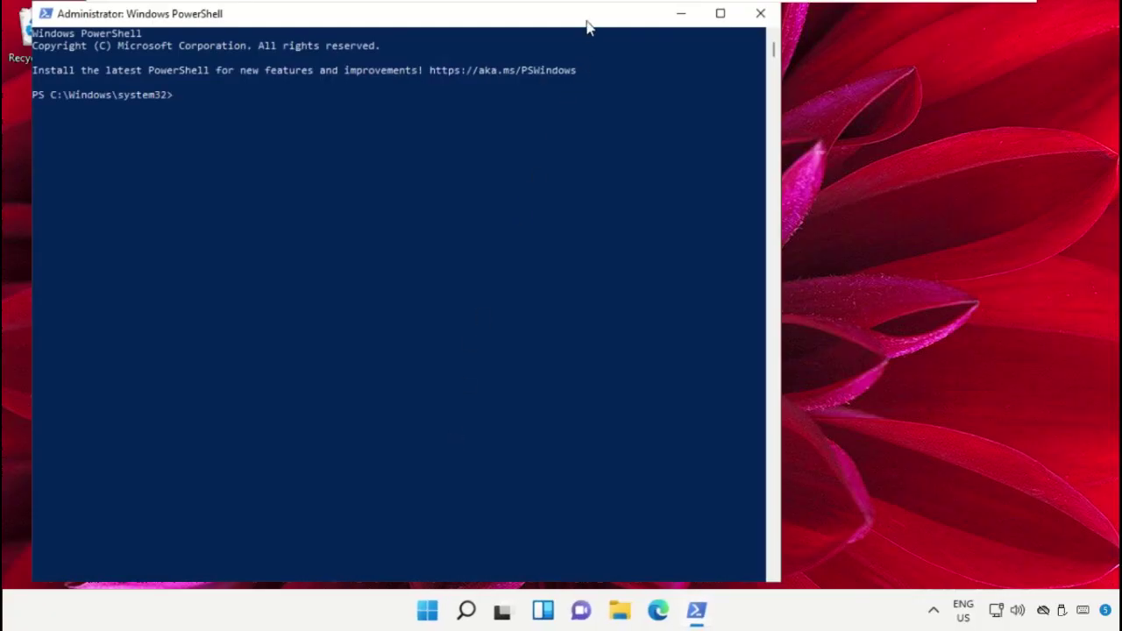
drag(587, 27, 749, 24)
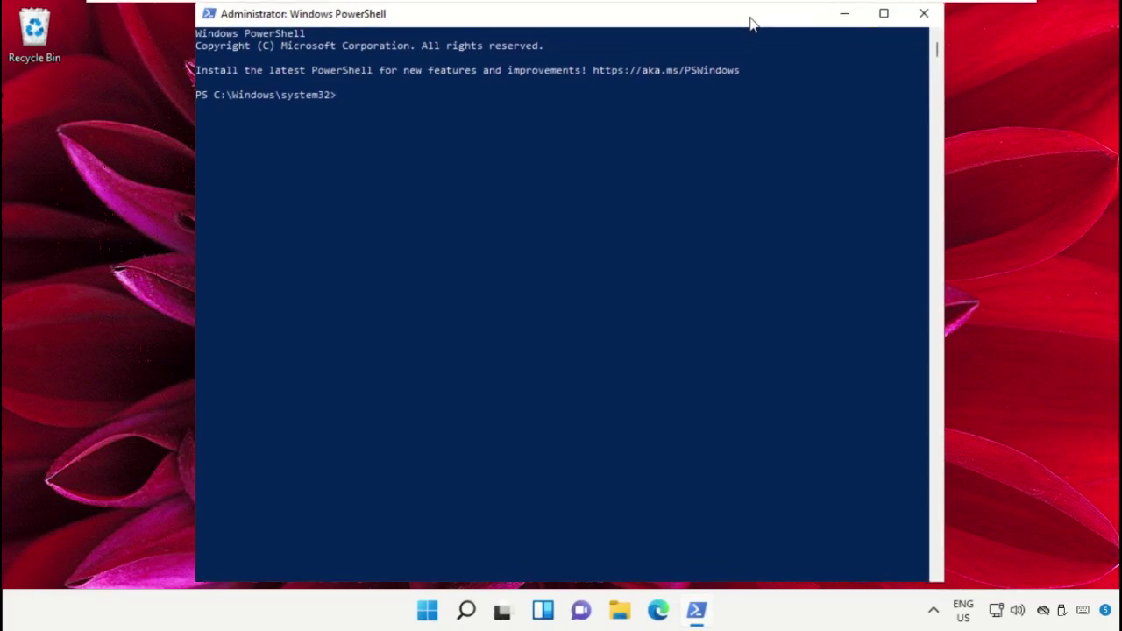
- Set the execution policy to Unrestricted for all and run the Get-AppxPackage re-registration command
right_click(571, 16)
mouse_move(633, 145)
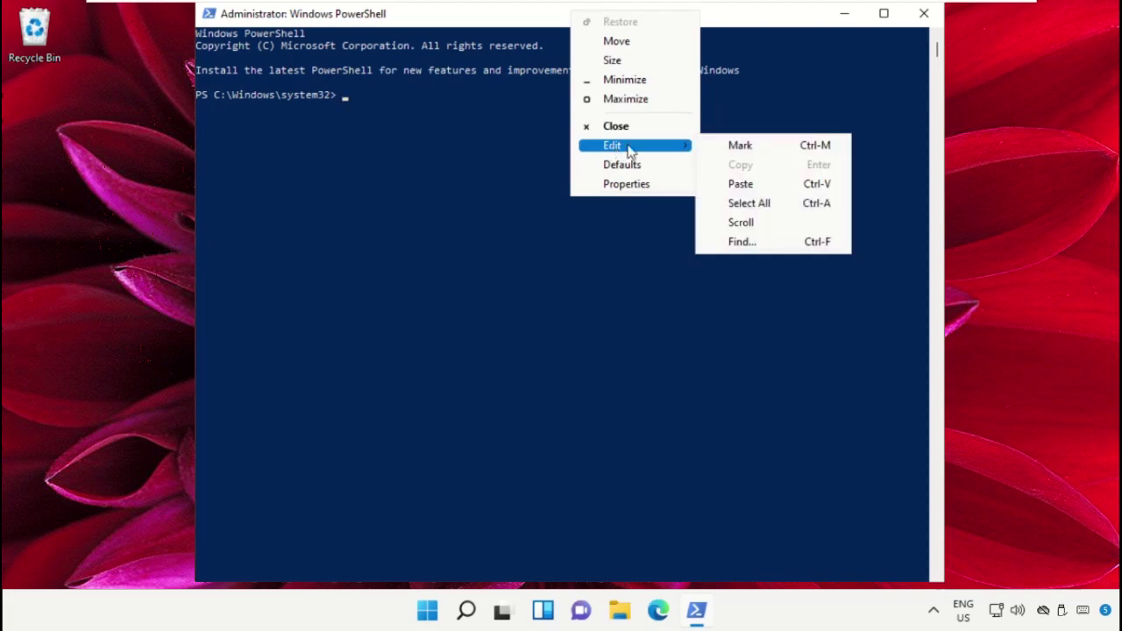
click(717, 184)
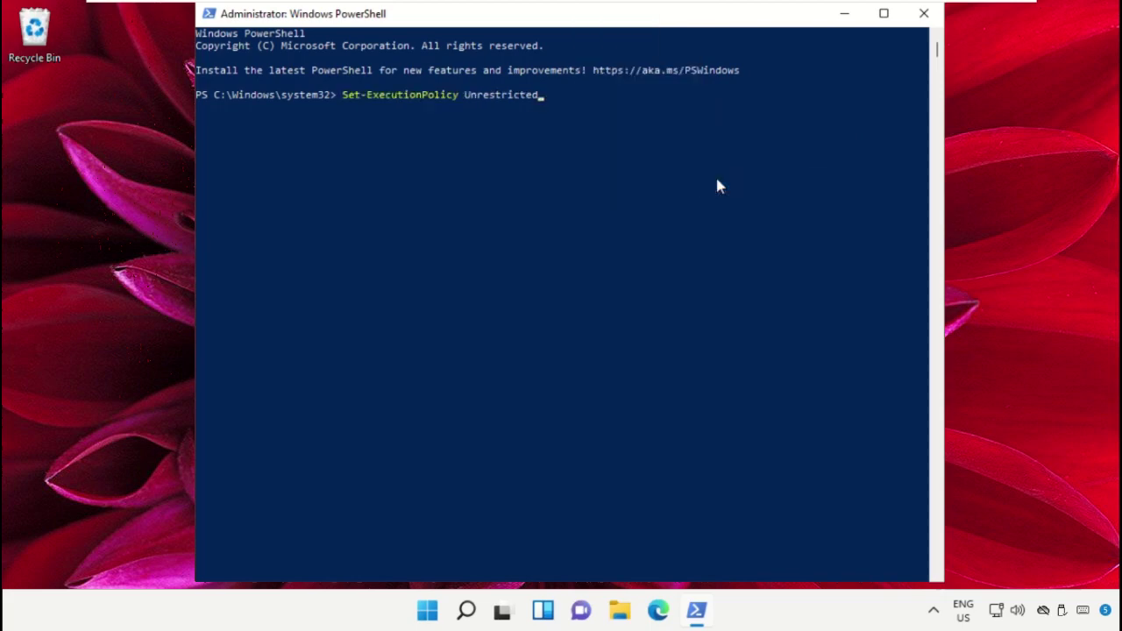
key(Return)
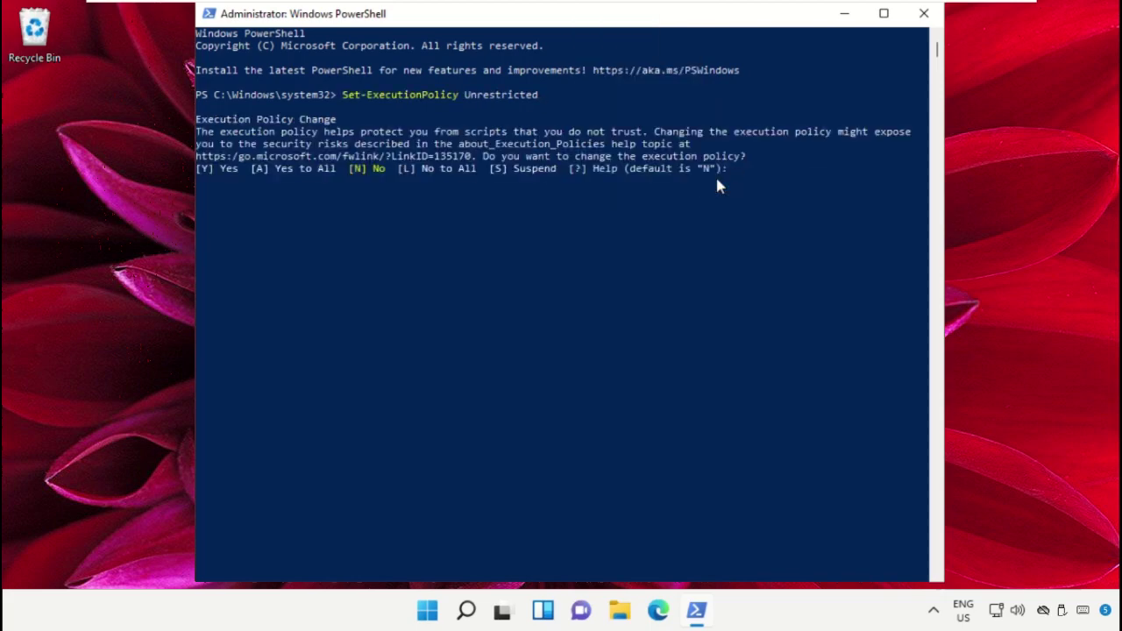
text(A)
key(Return)
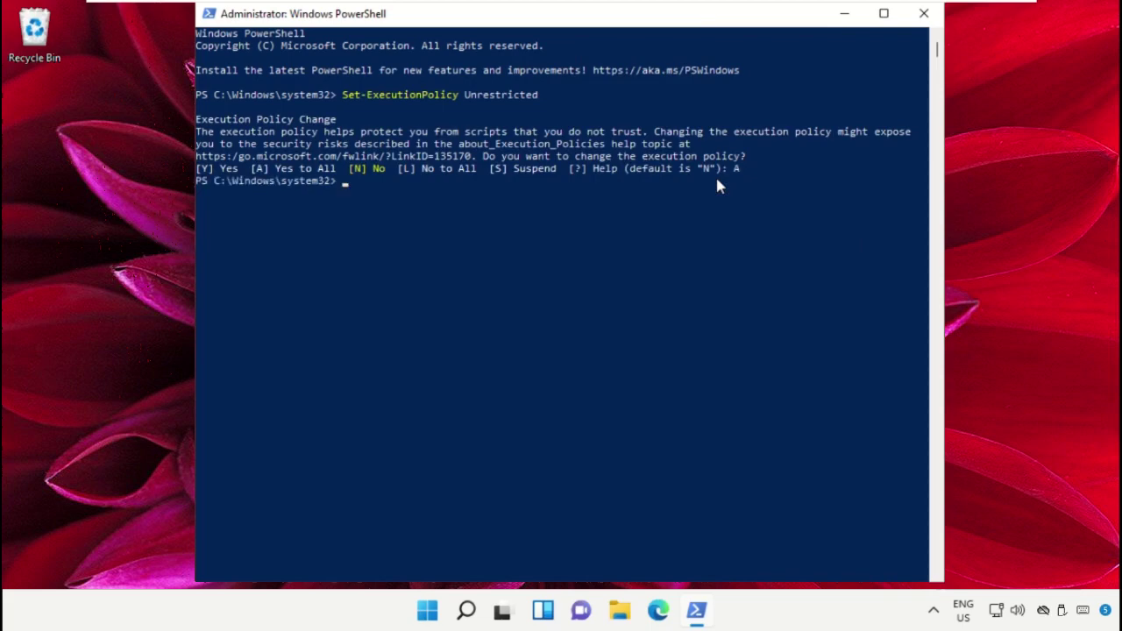
right_click(585, 21)
mouse_move(646, 146)
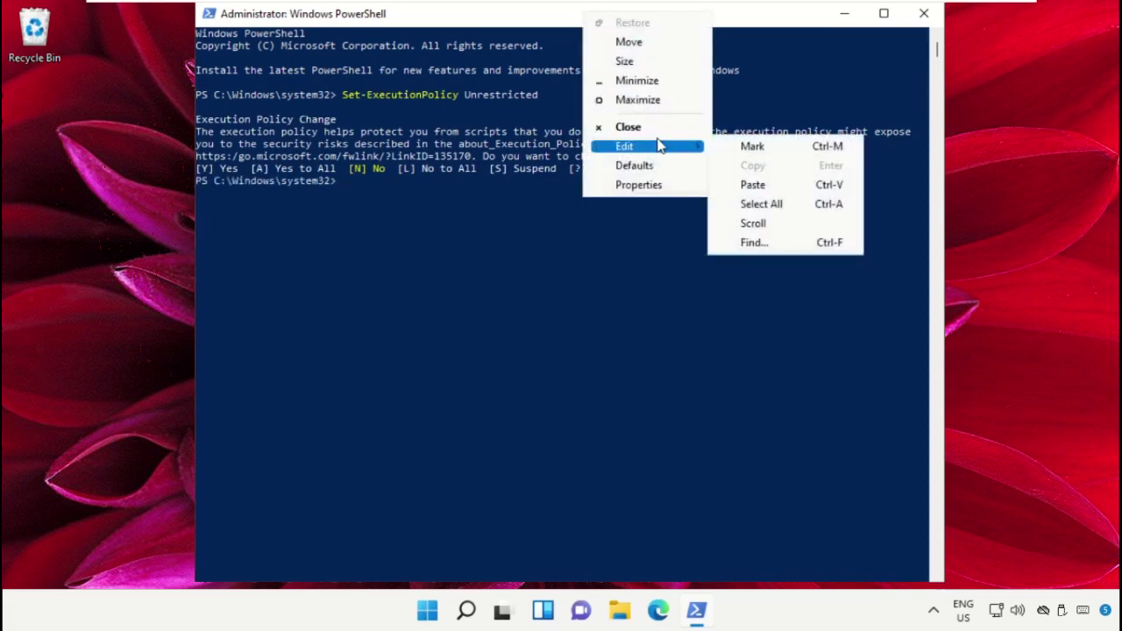
click(828, 184)
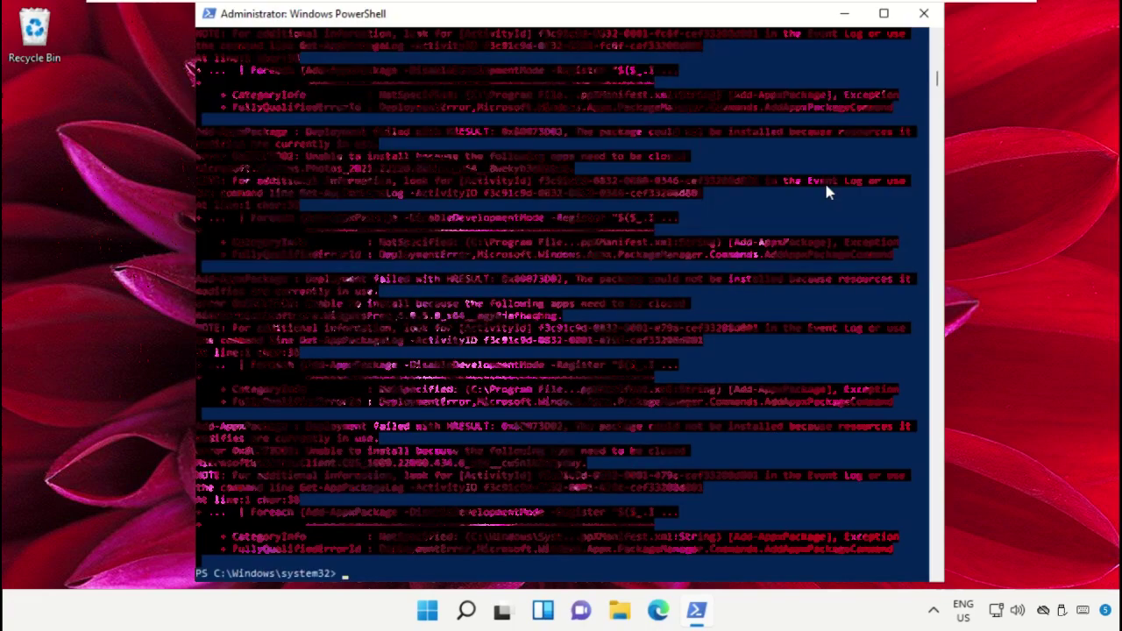
- Close PowerShell and show the Start menu's Shut down and Restart power options
click(923, 13)
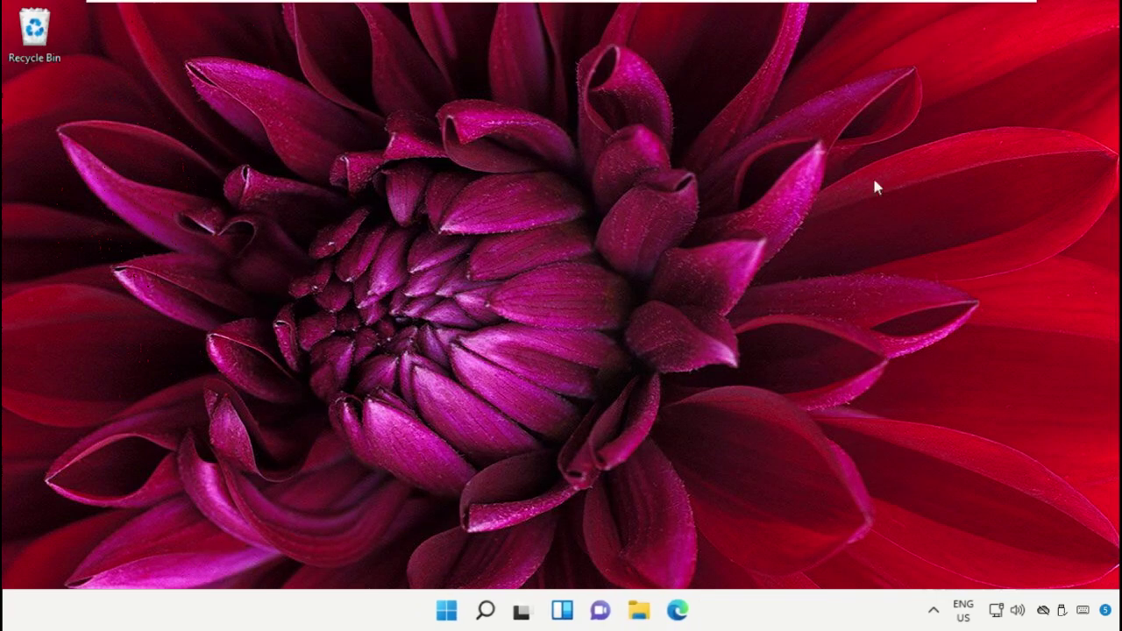
click(446, 610)
click(777, 552)
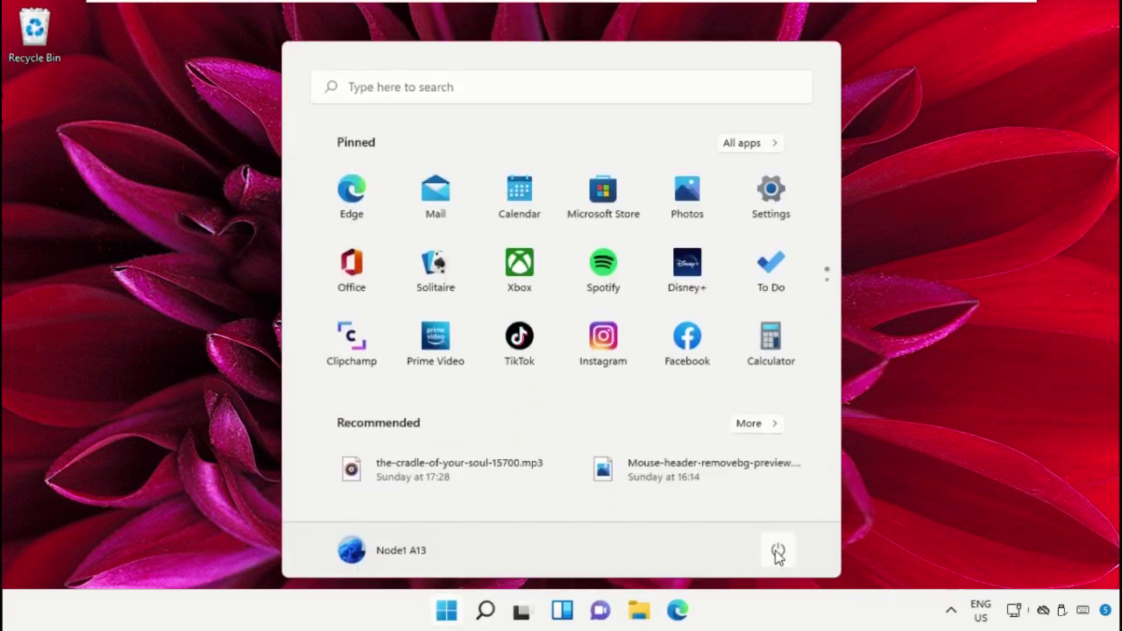
click(779, 552)
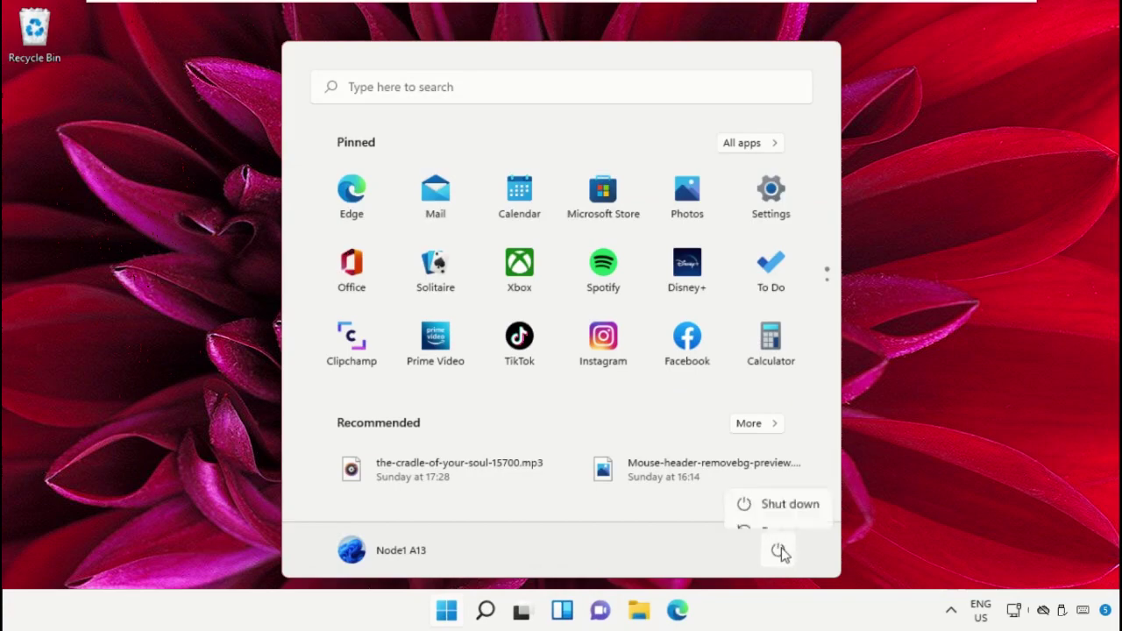